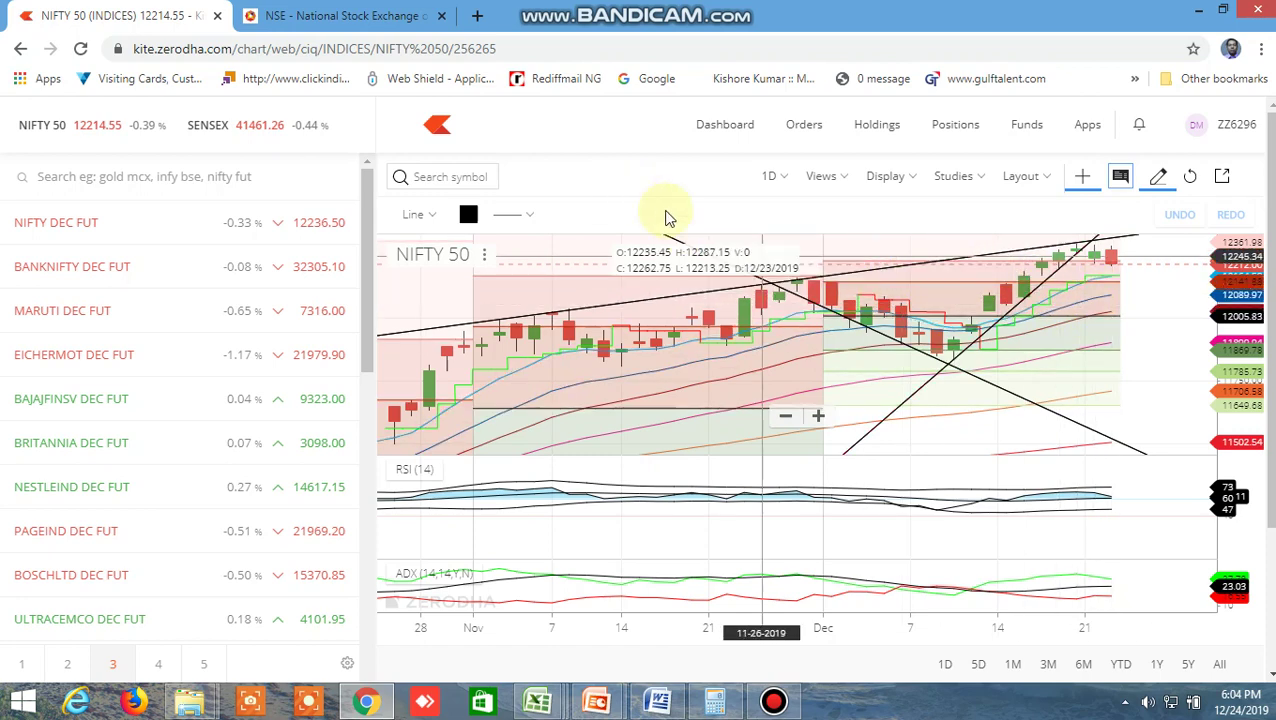
- Examine the NIFTY option chain on the NSE site, from the open interest totals to the strikes around the current index price
left_click(390, 20)
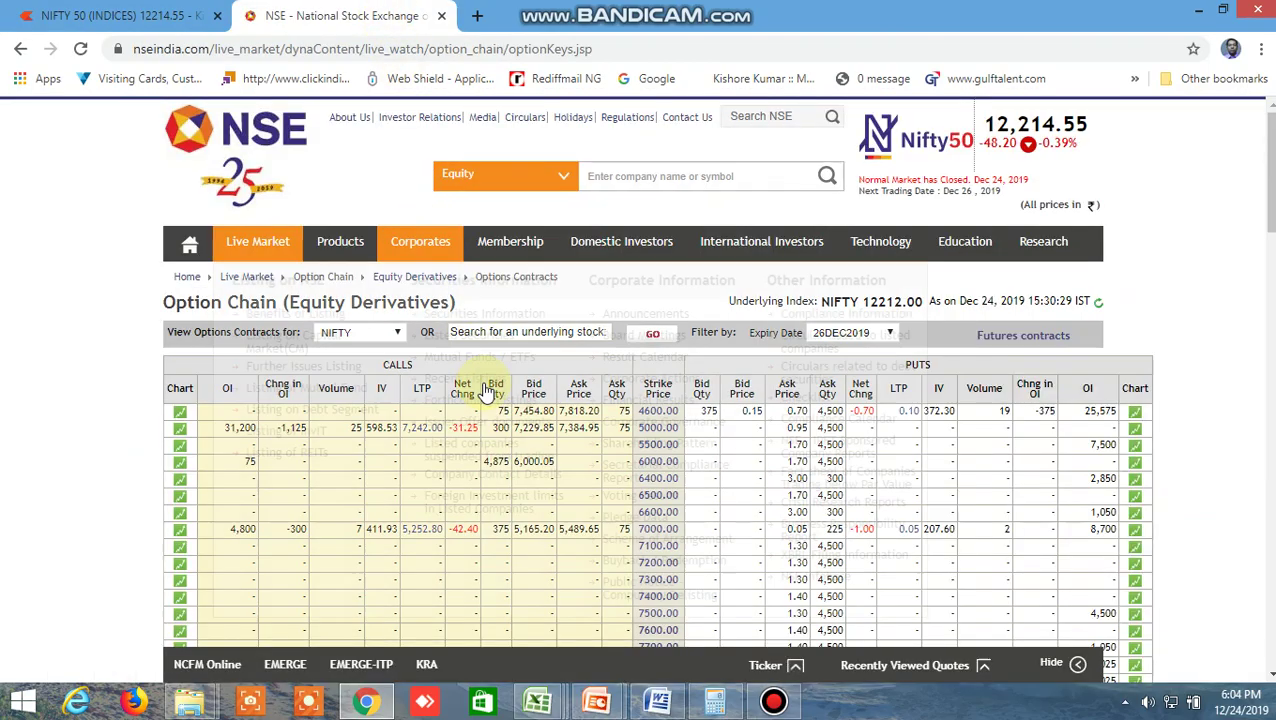
mouse_move(420, 241)
scroll(1165, 328, "down", 15)
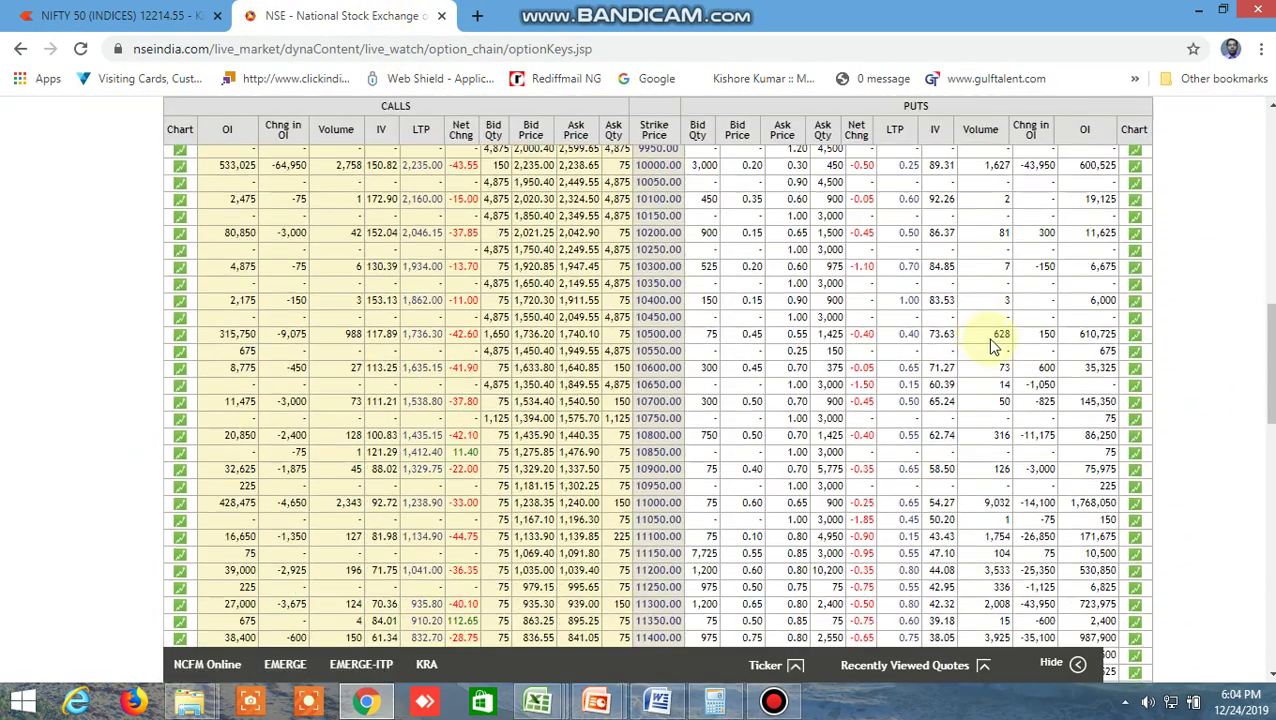
scroll(985, 345, "down", 8)
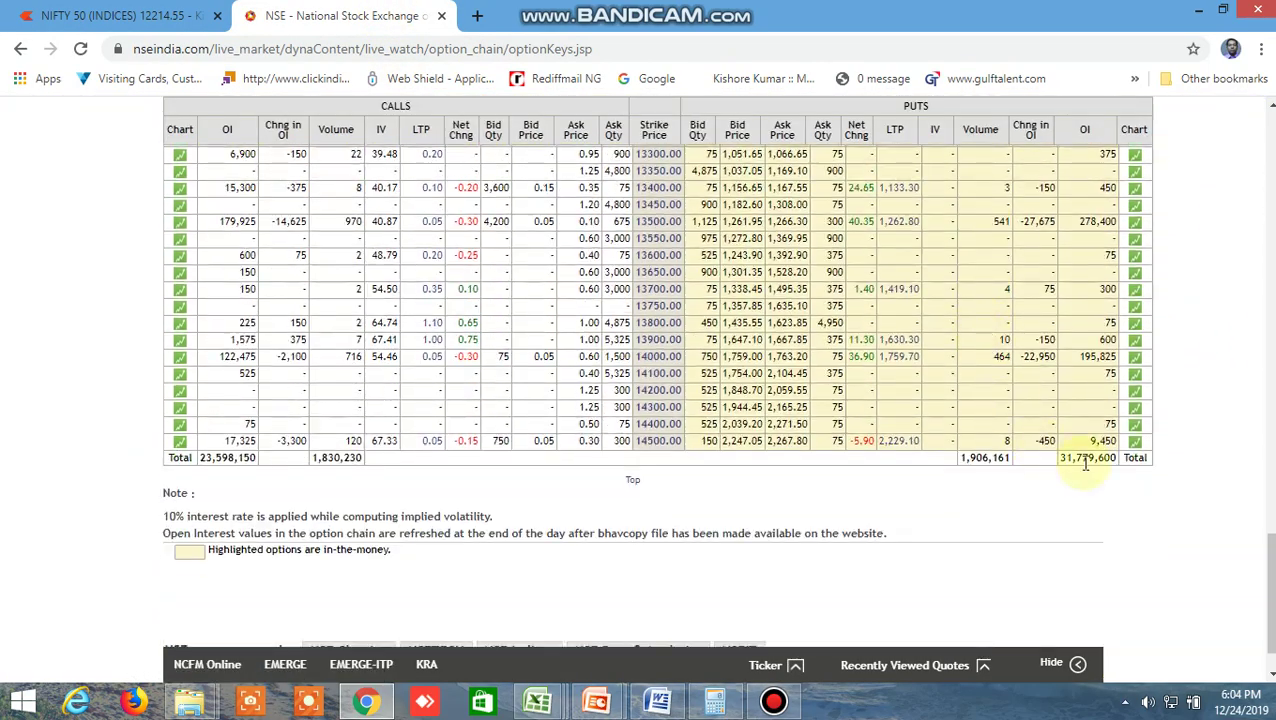
scroll(560, 368, "up", 6)
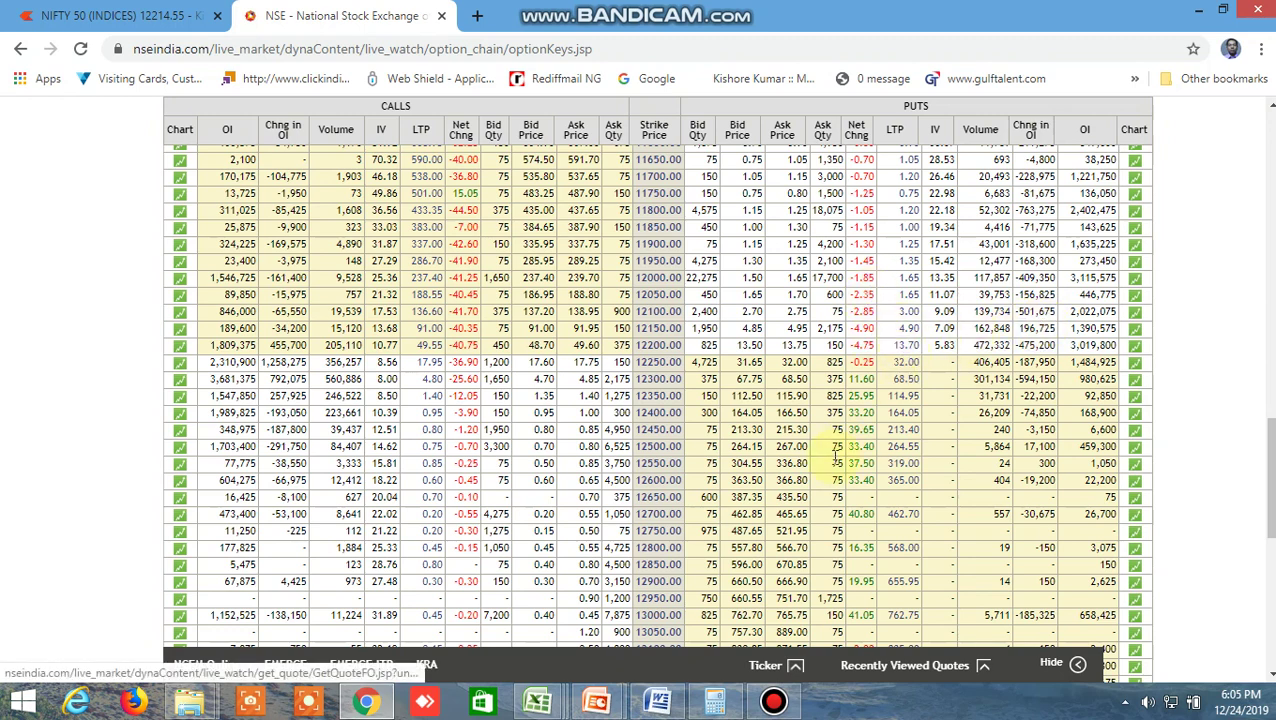
- Switch to the Excel working file and set the NIFTY Days to Expiration on the OPTION CHAIN IV sheet to 1
left_click(539, 703)
left_click(947, 603)
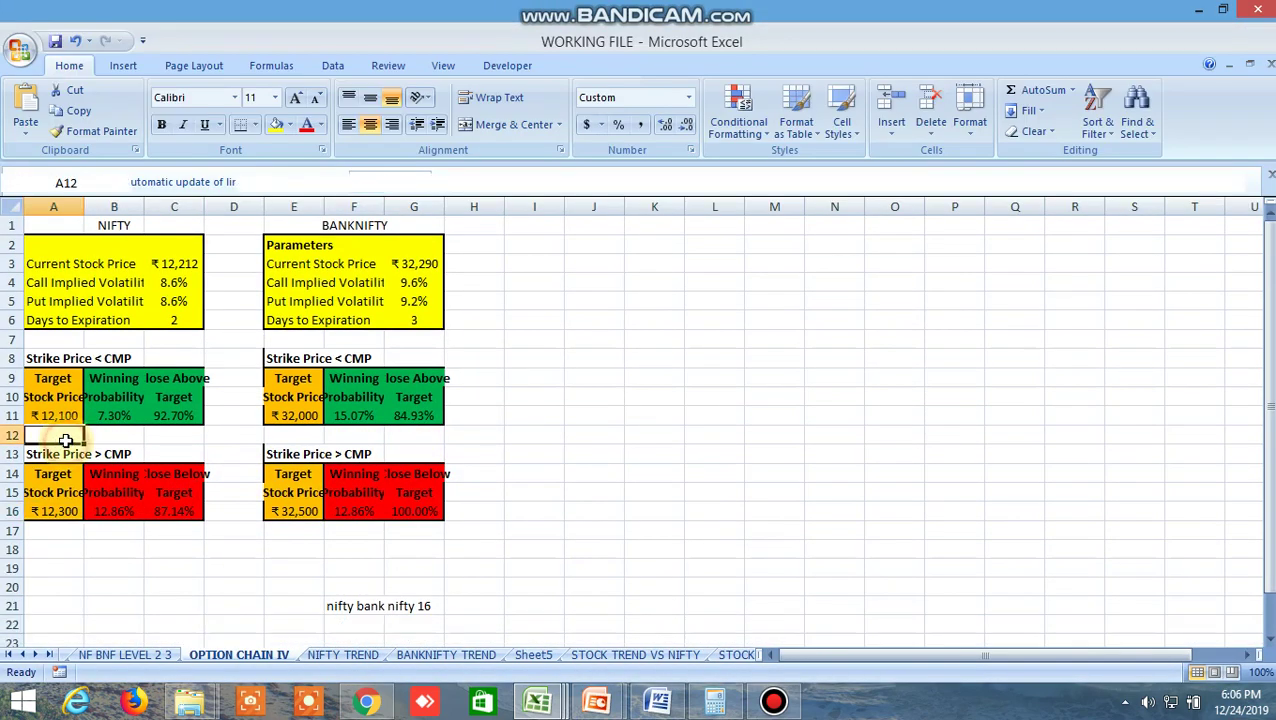
left_click(65, 415)
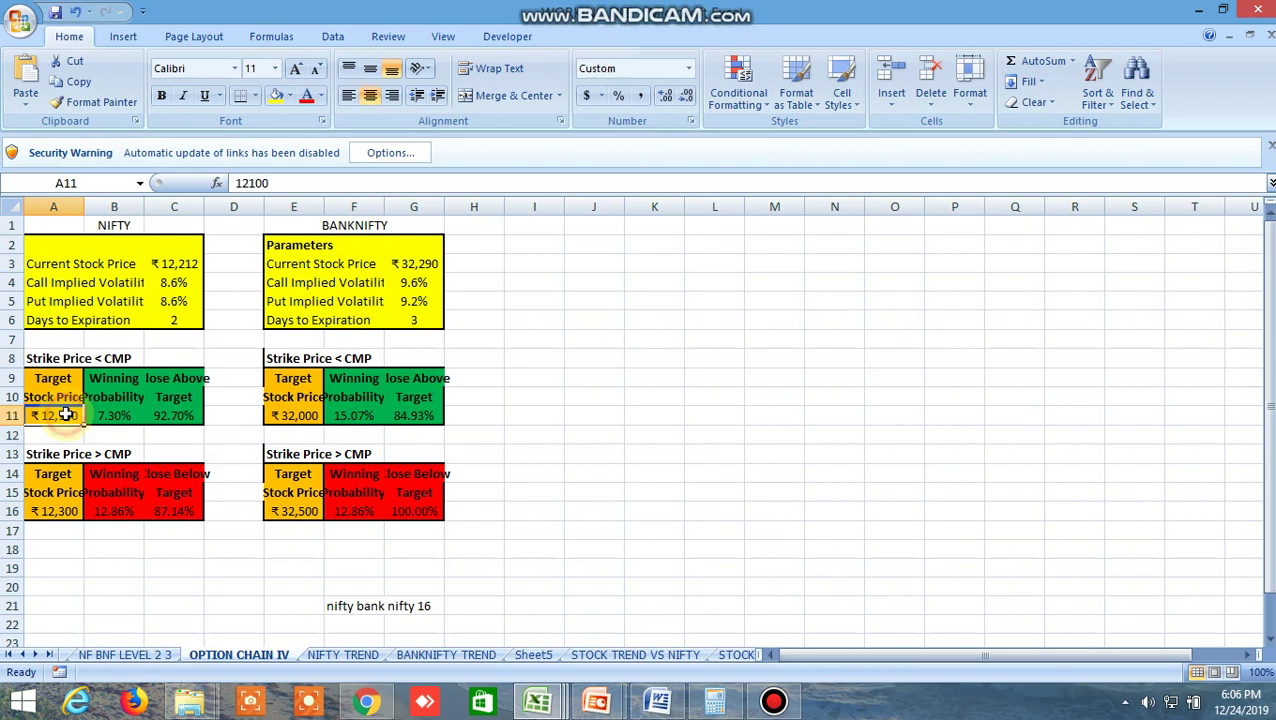
left_click(180, 322)
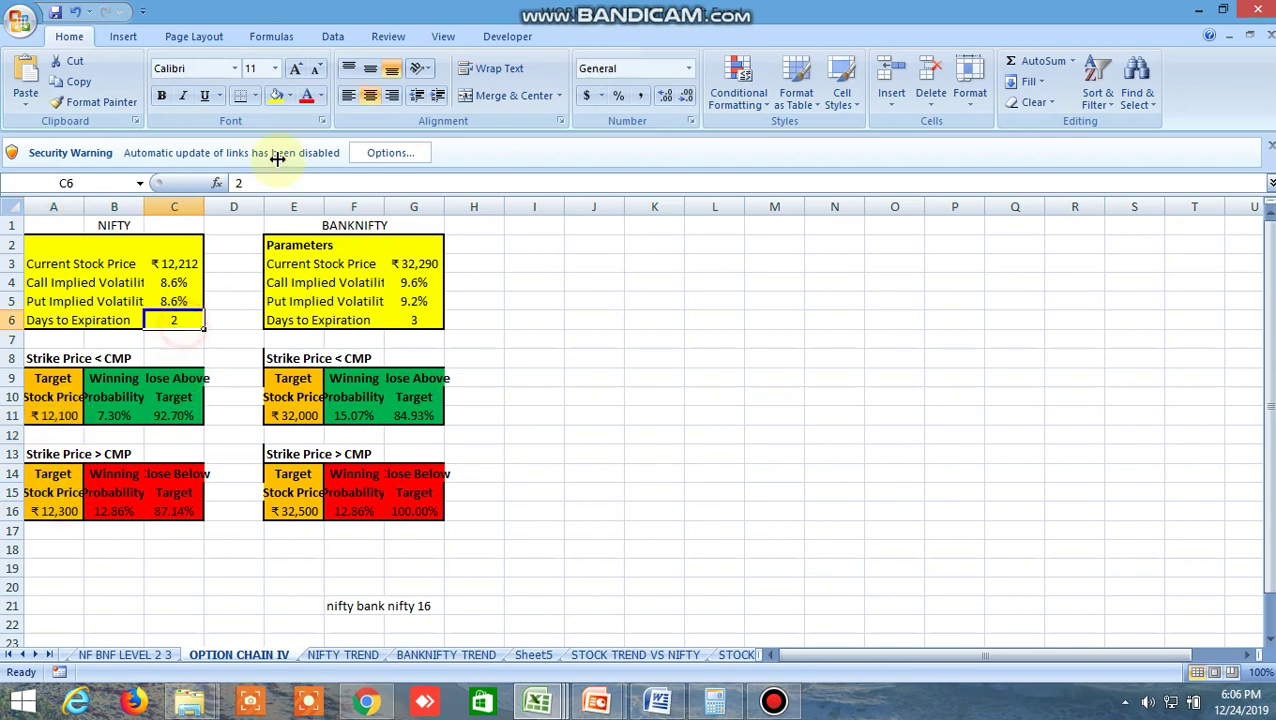
left_click(258, 182)
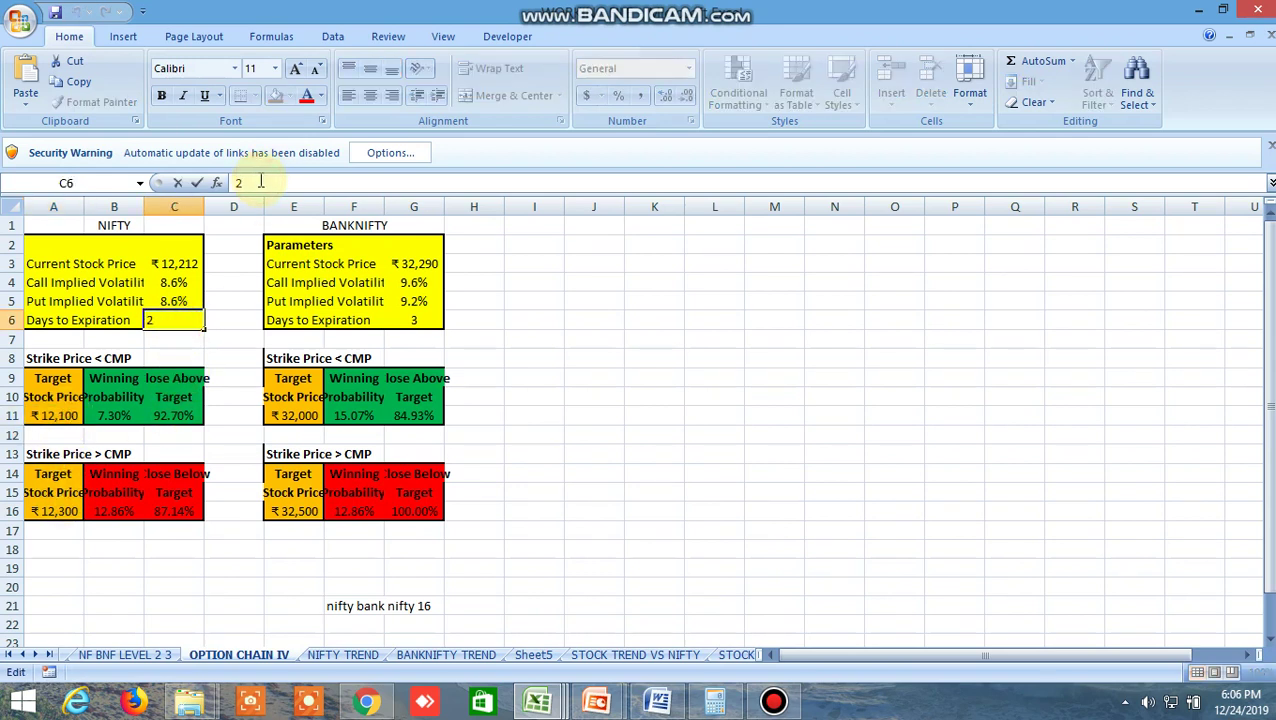
key("BackSpace")
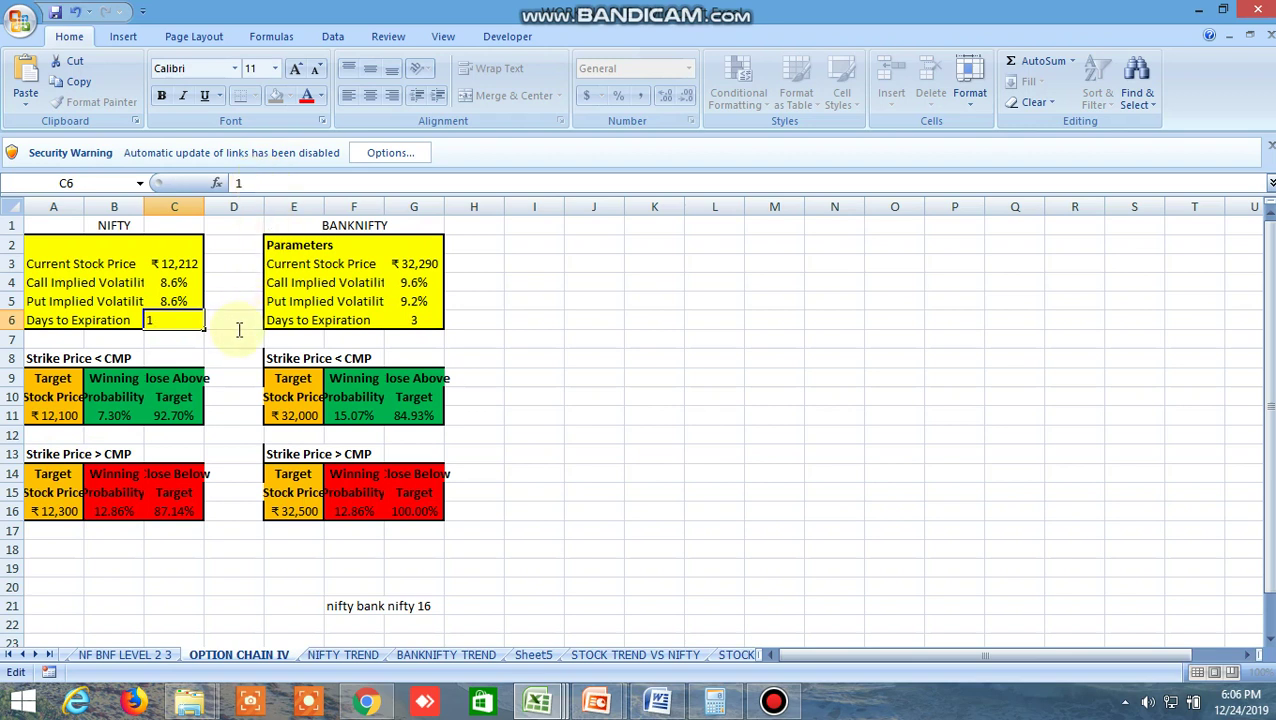
key("ctrl+Return")
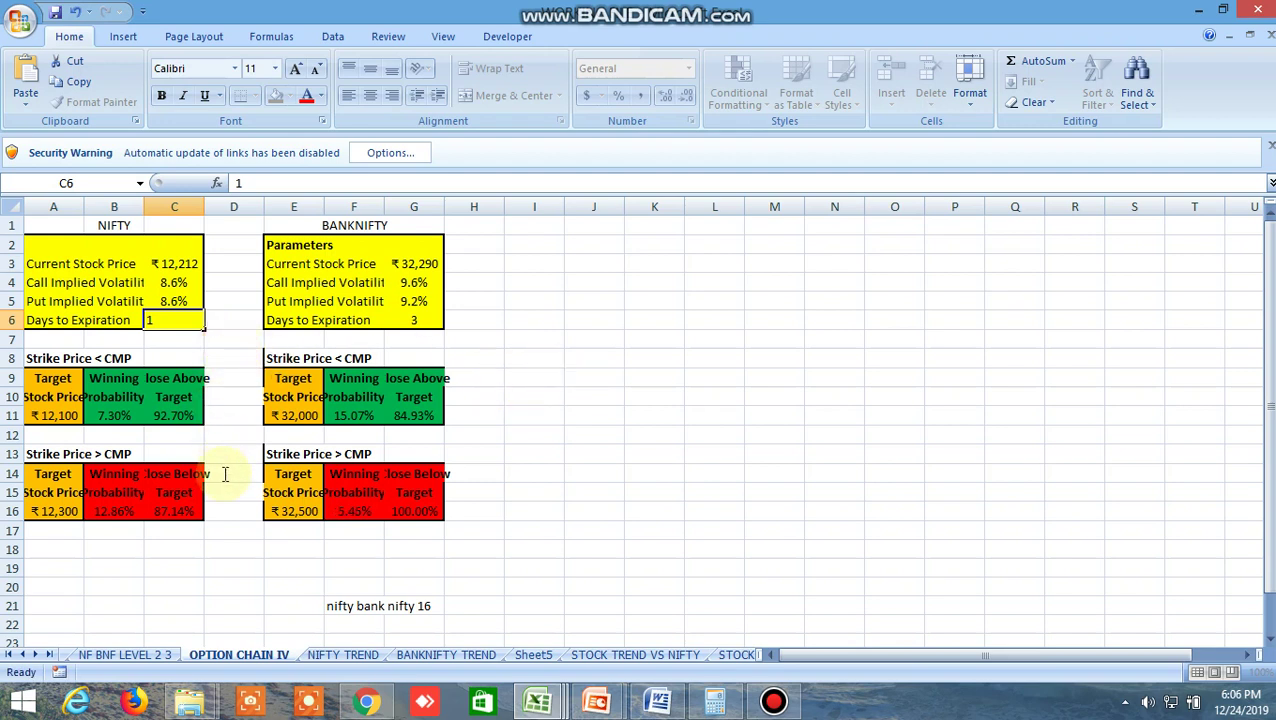
left_click(367, 701)
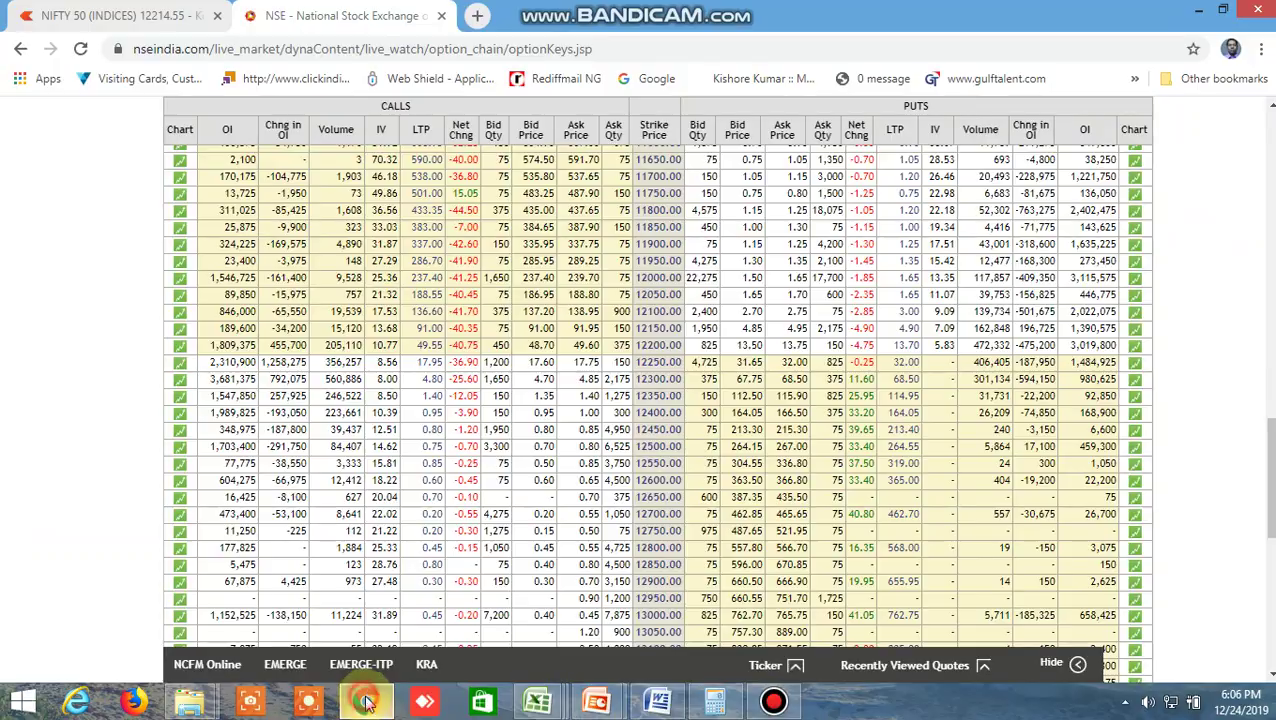
mouse_move(560, 703)
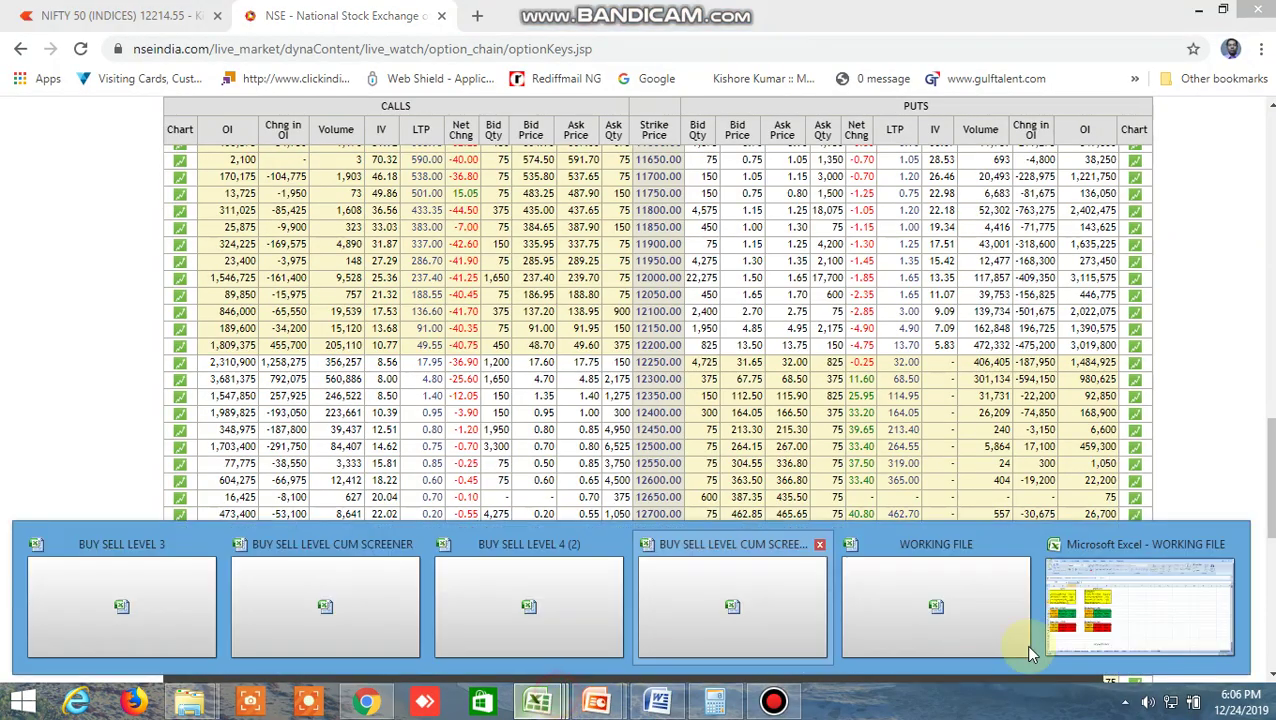
left_click(1190, 612)
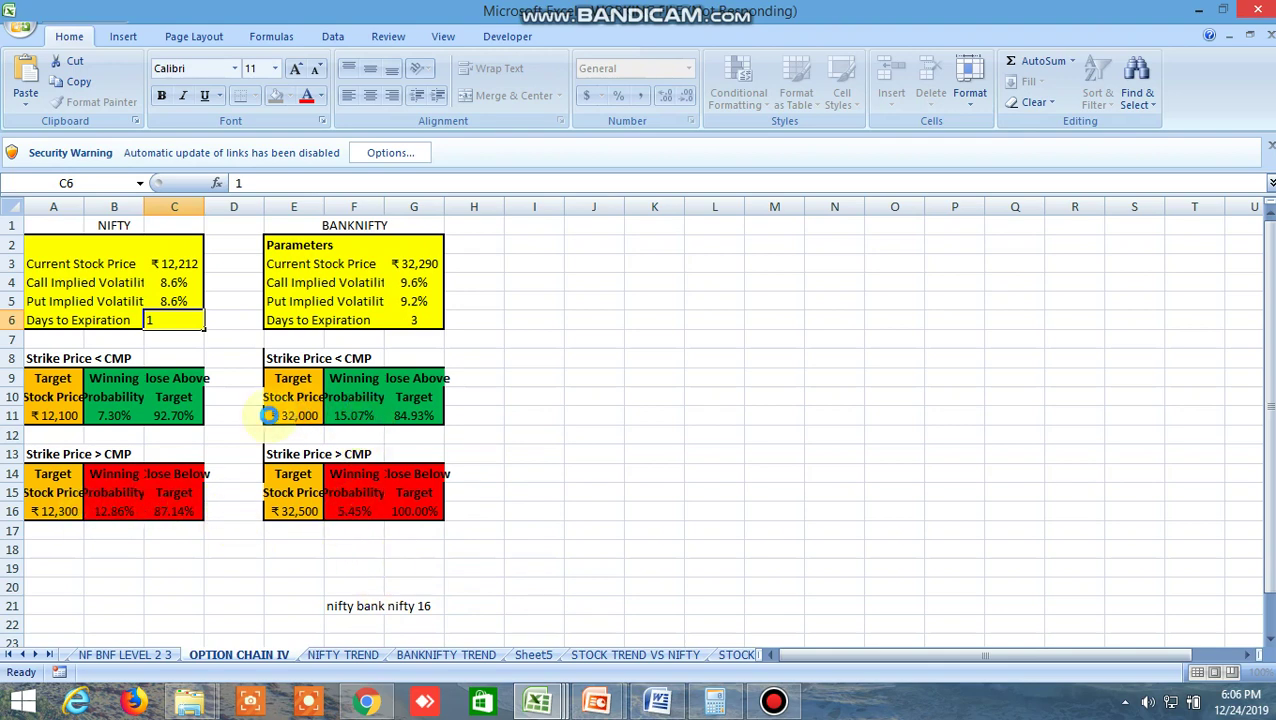
left_click(367, 702)
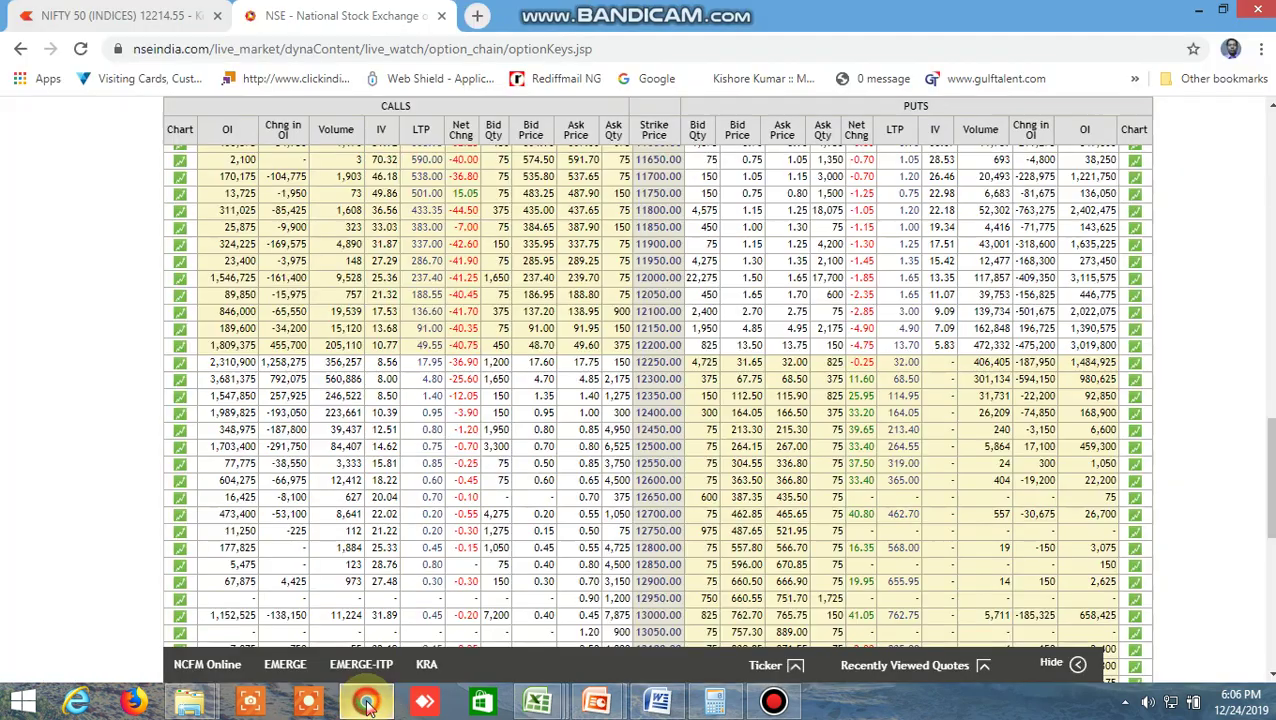
left_click(197, 17)
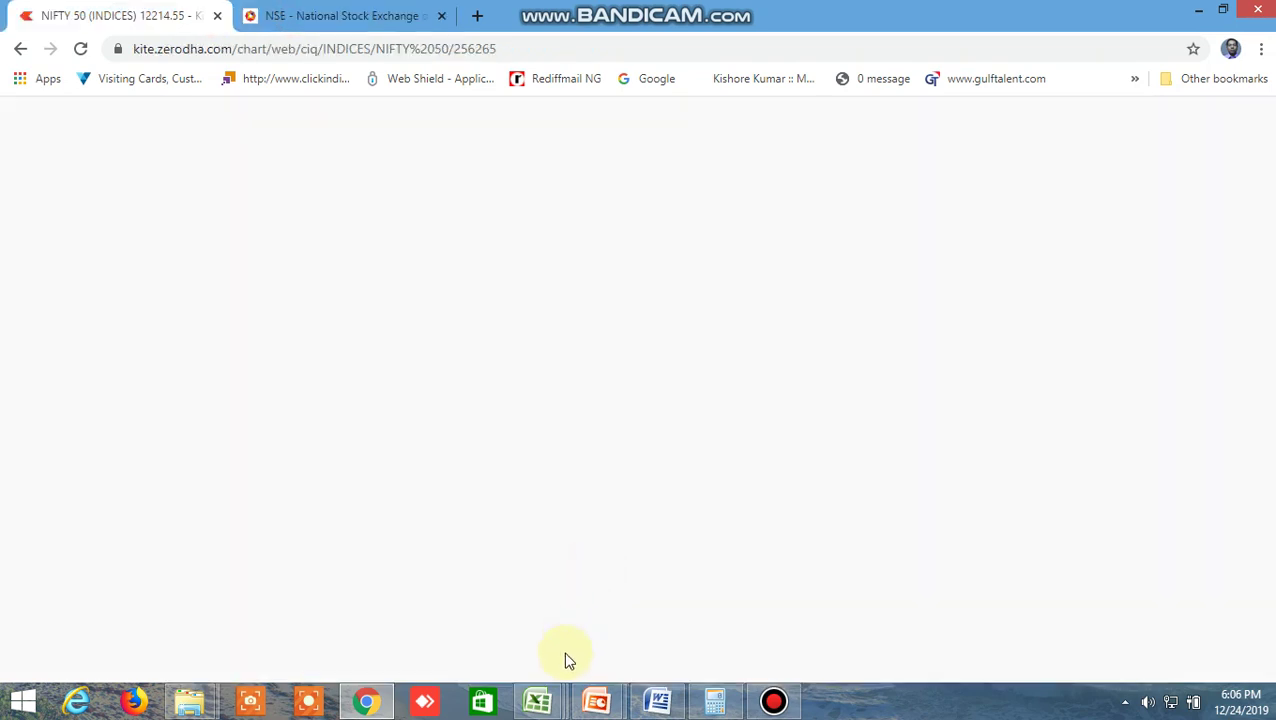
left_click(540, 697)
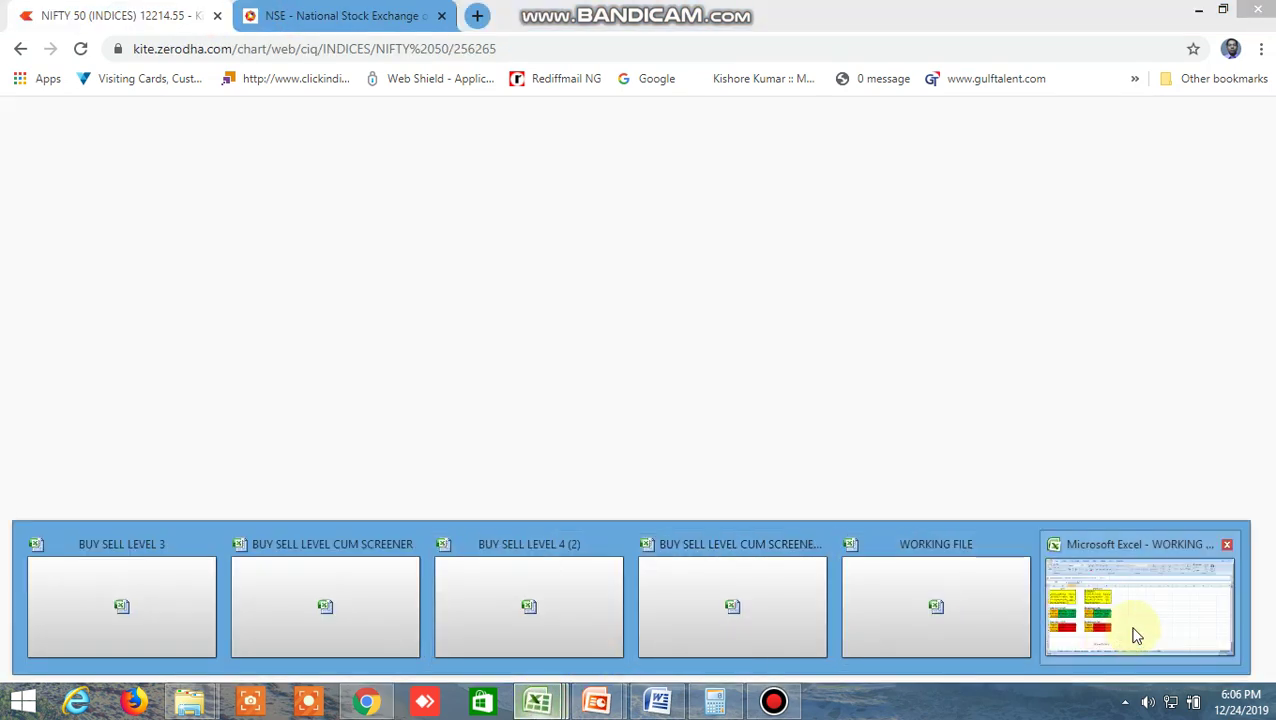
left_click(1137, 641)
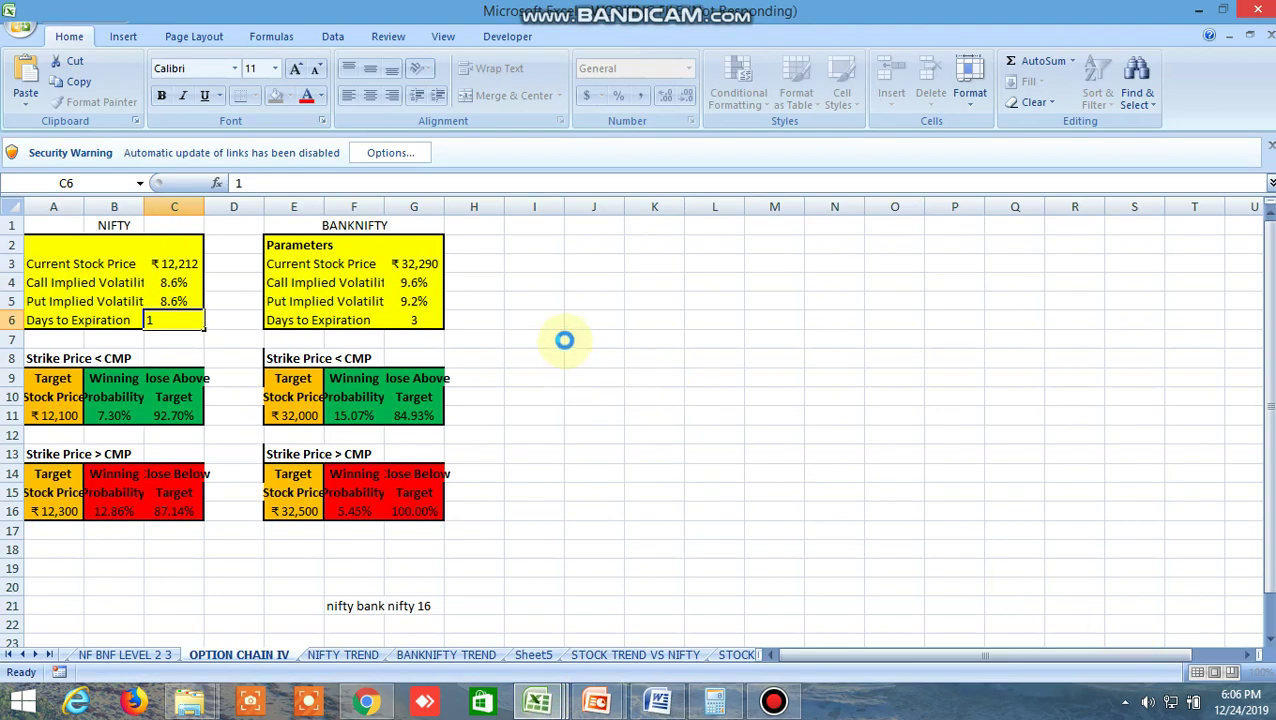
- Switch to Chrome and load the NIFTY BANK index in the Kite chart
left_click(368, 700)
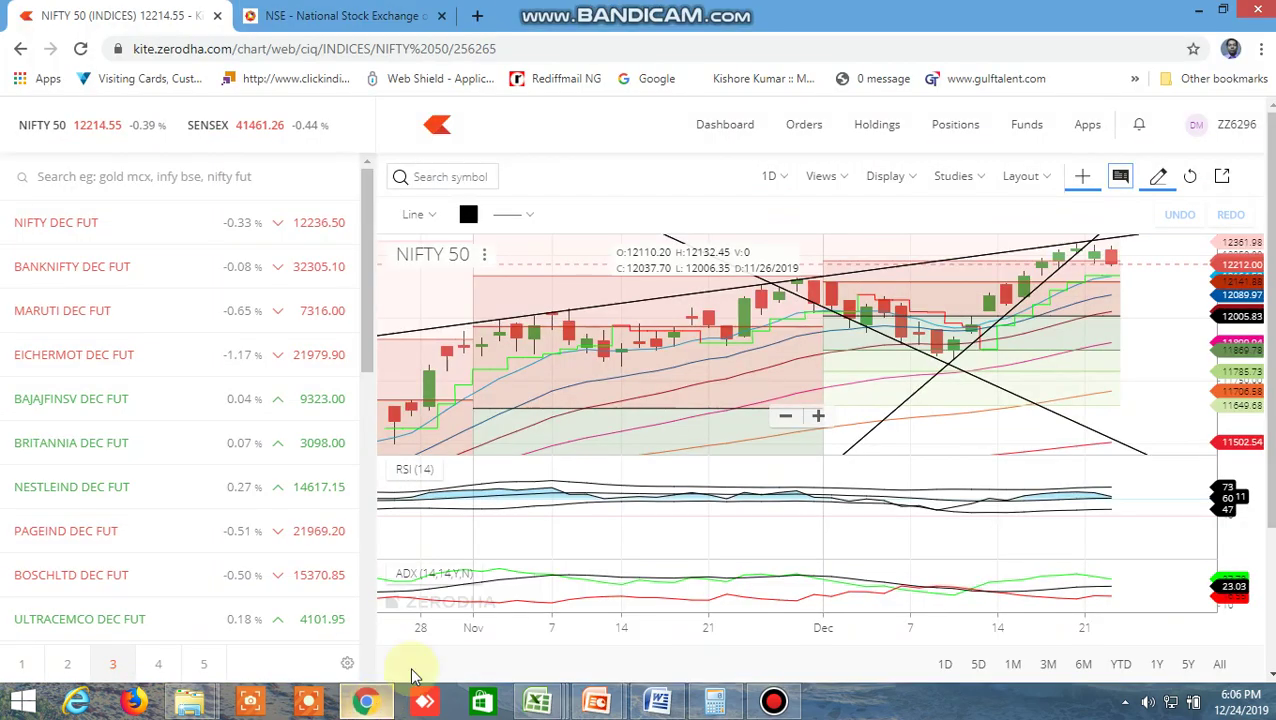
left_click(648, 143)
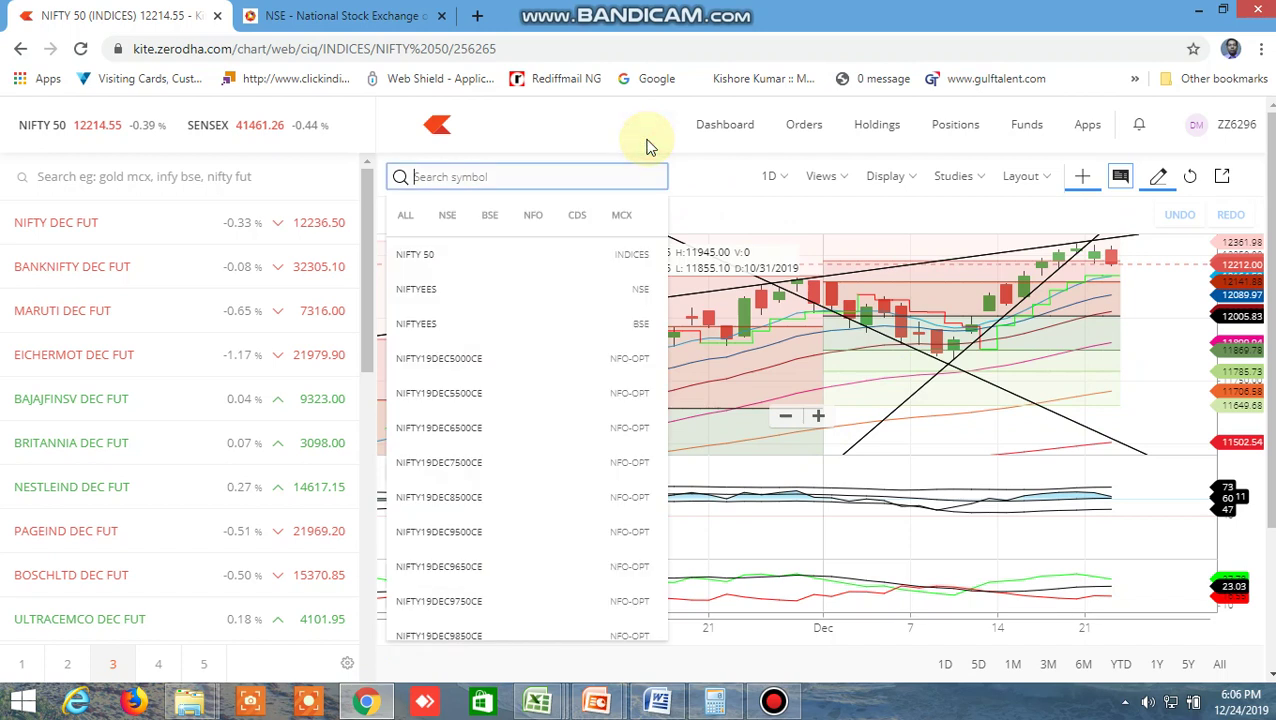
type("NIFTY ")
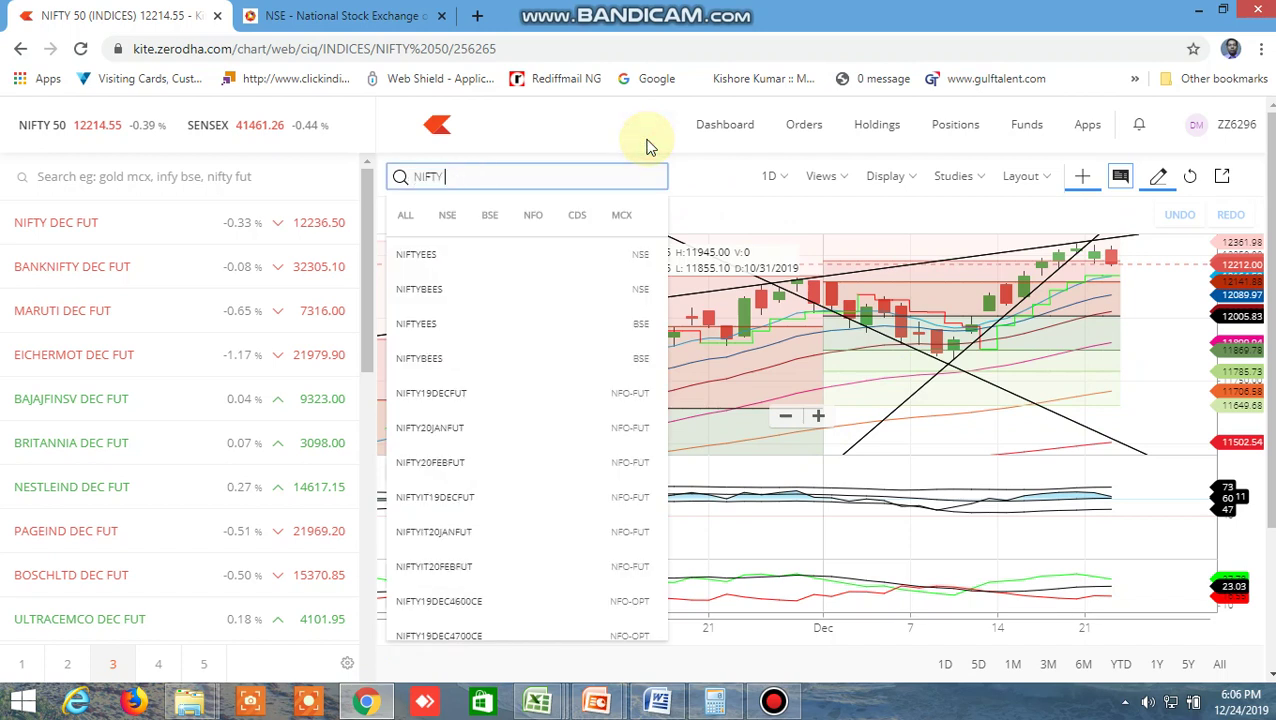
type("BANK")
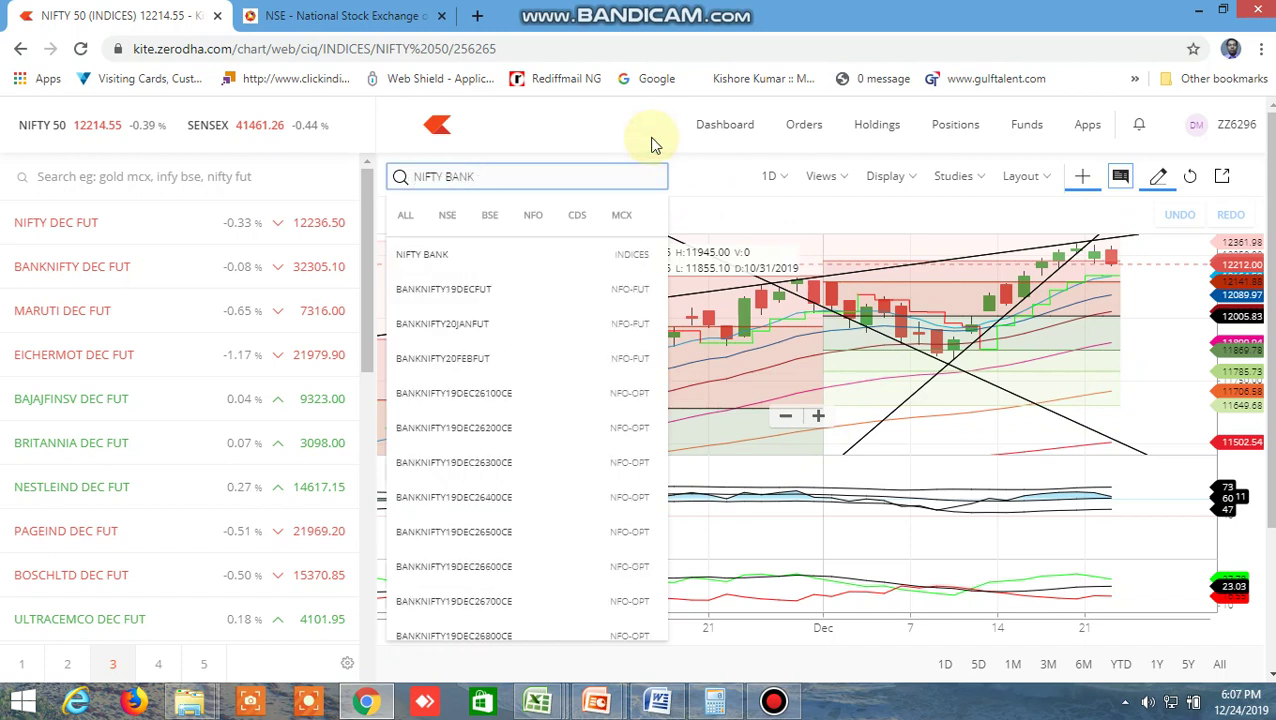
left_click(470, 266)
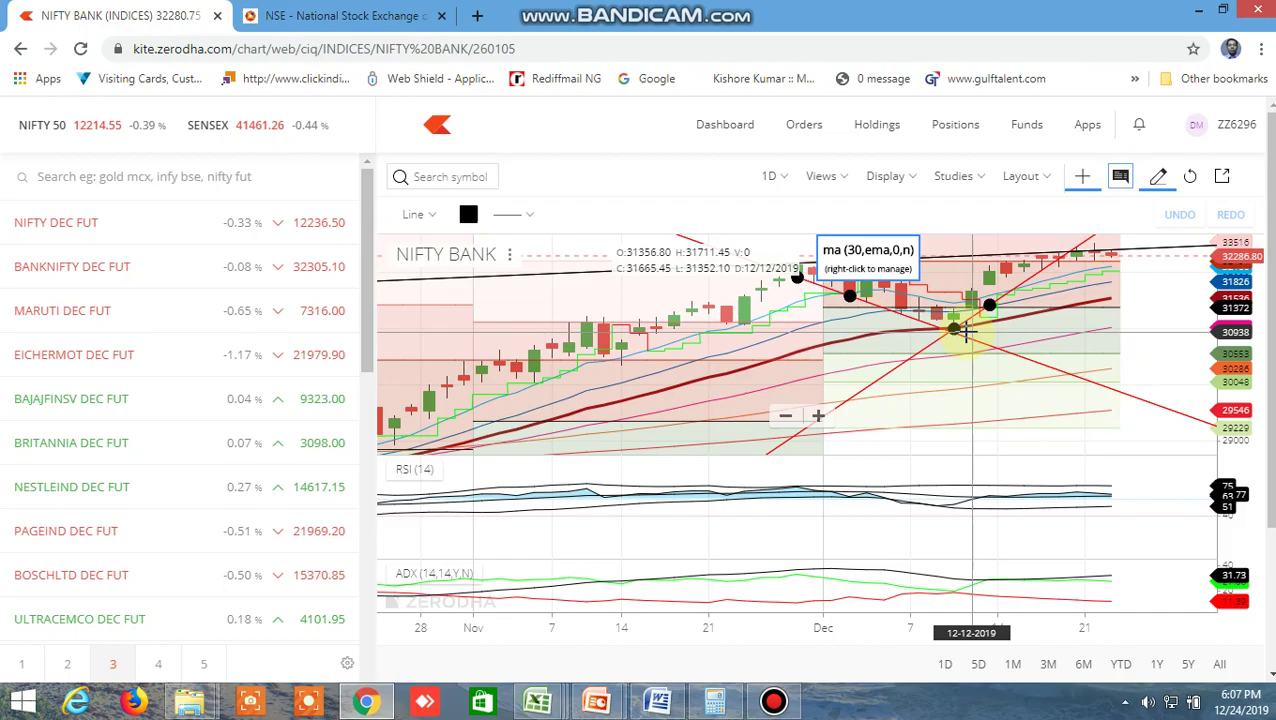
- Return to the NSE option chain page and show the options contracts for BANKNIFTY
left_click(342, 16)
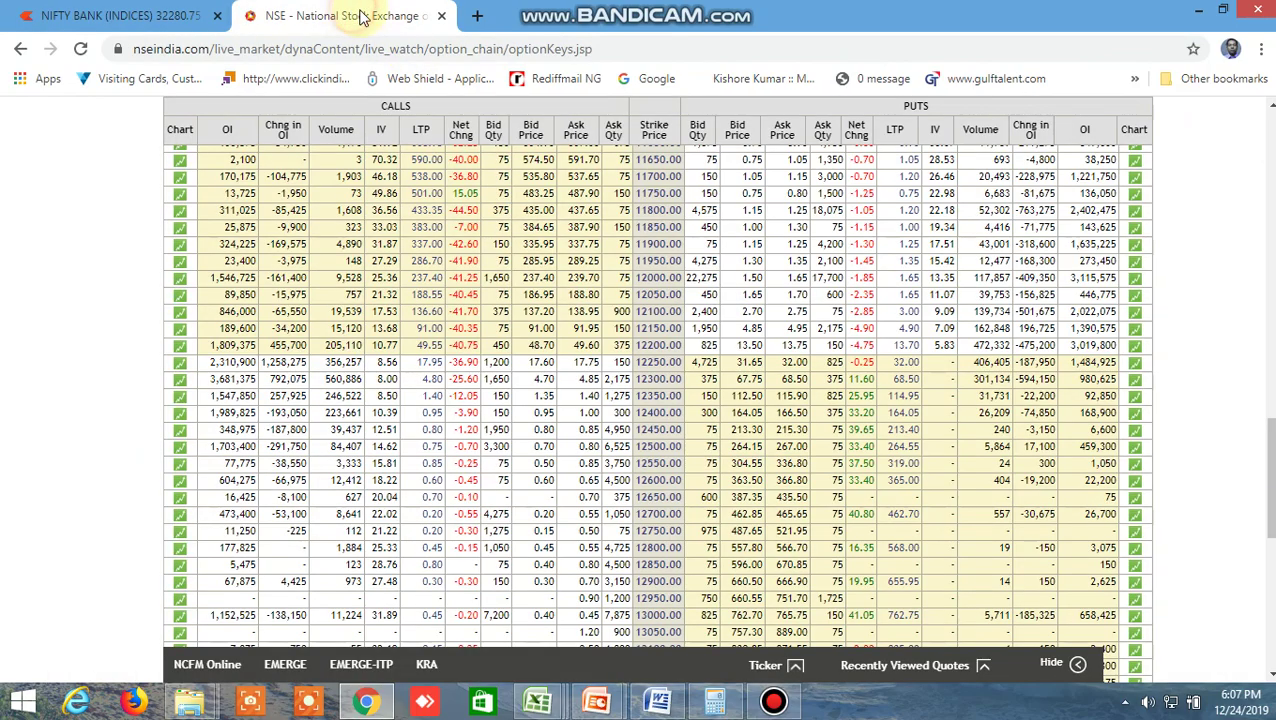
scroll(447, 240, "up", 15)
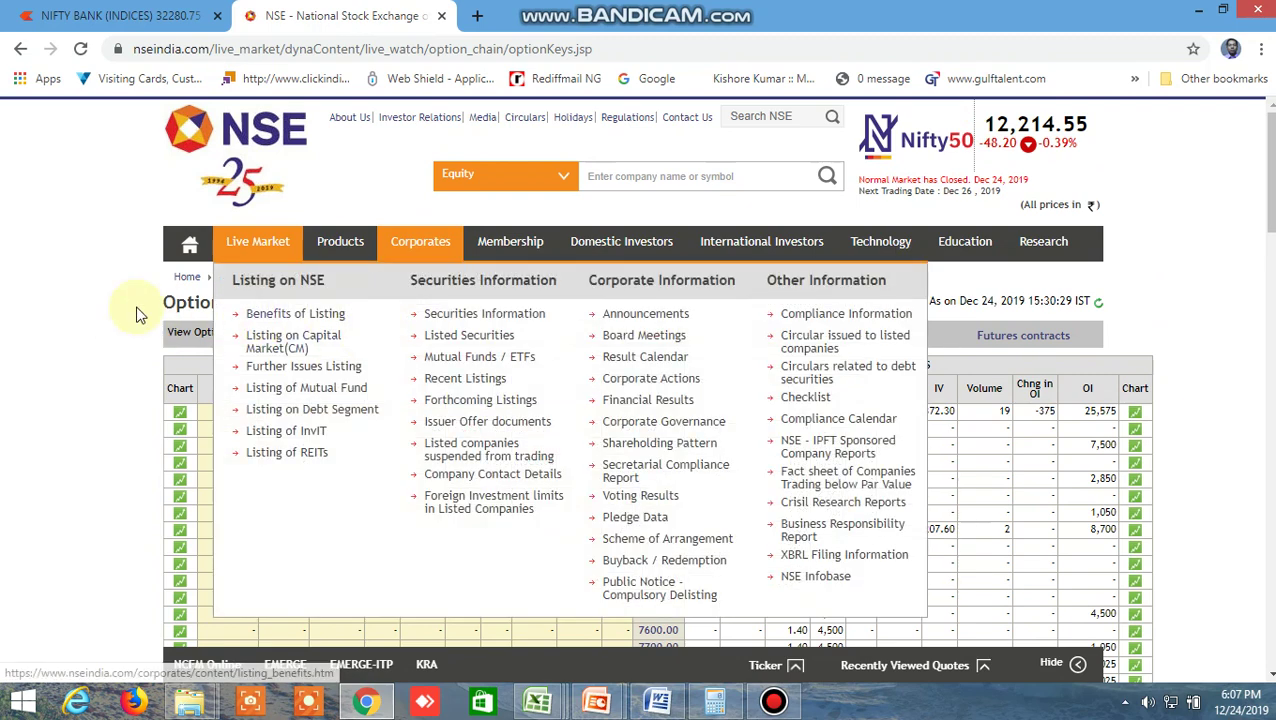
left_click(386, 342)
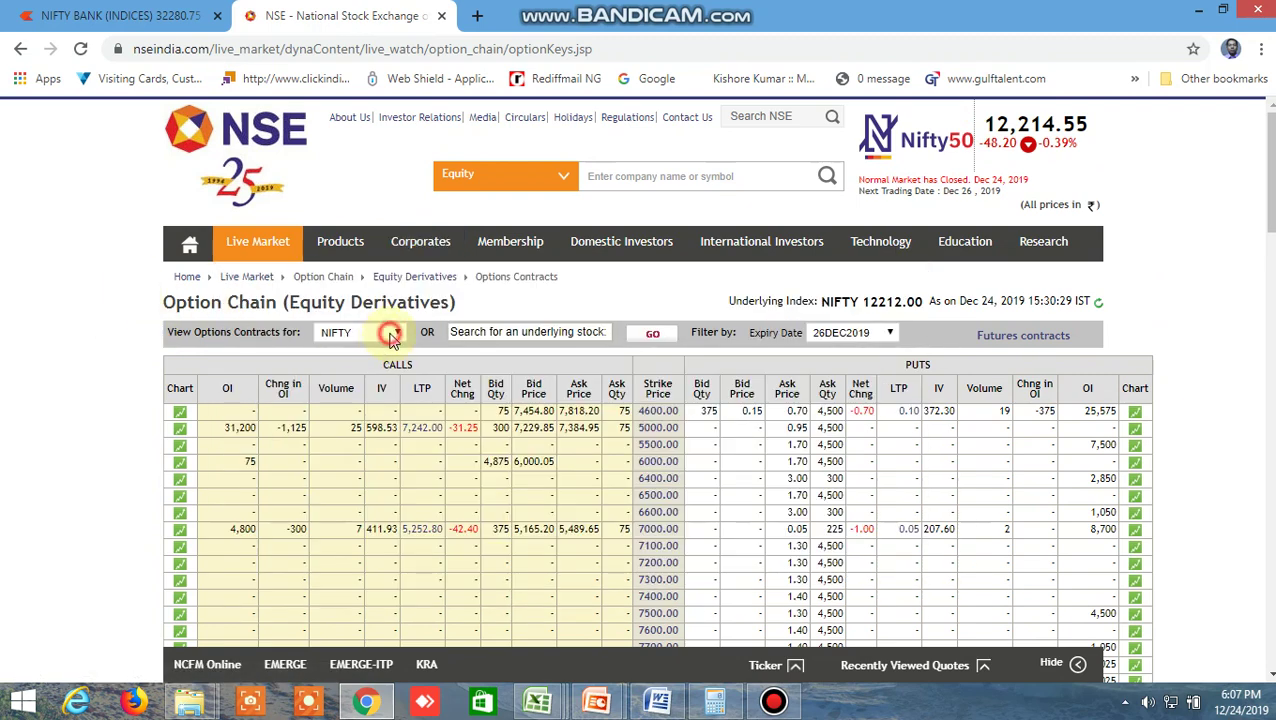
left_click(396, 337)
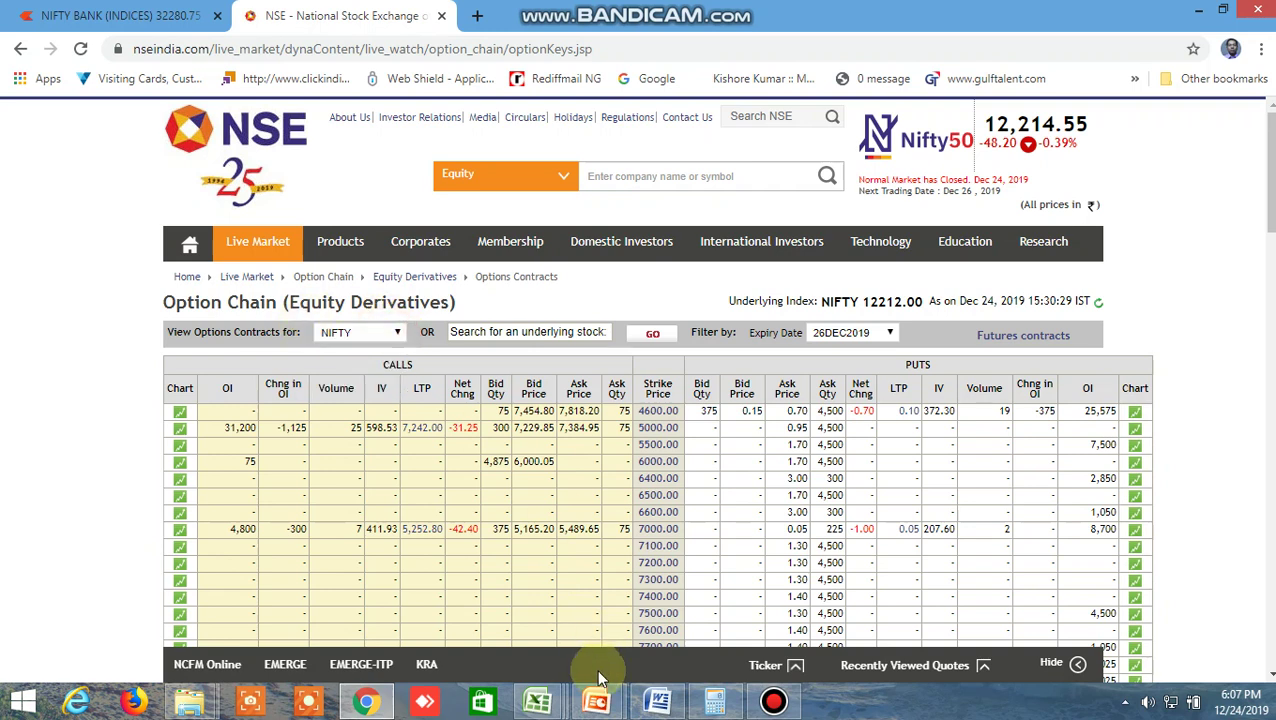
left_click(395, 342)
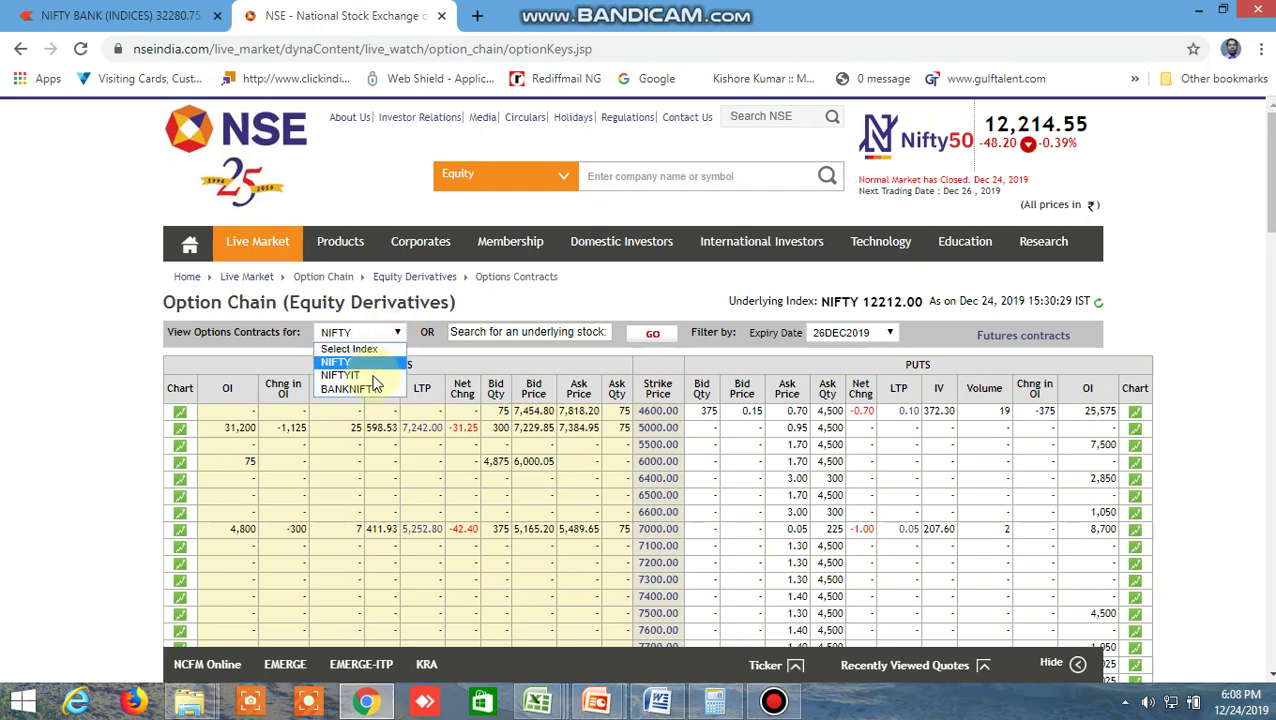
left_click(350, 388)
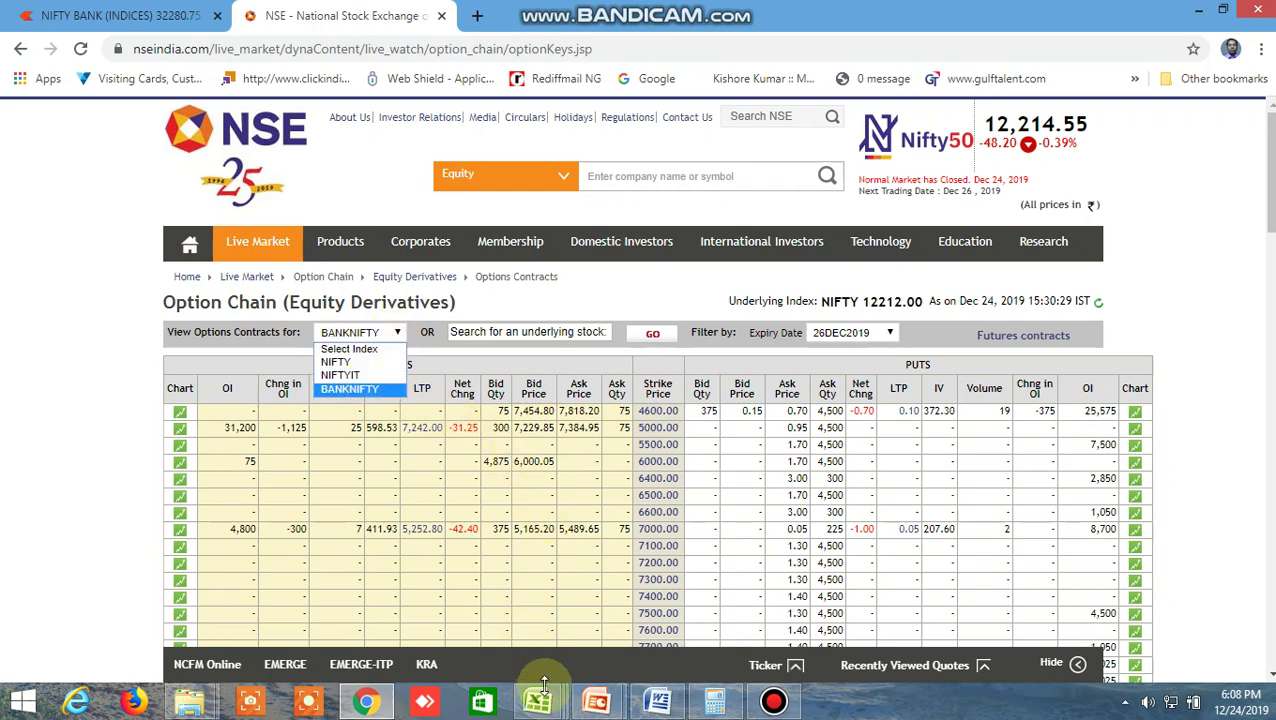
- Switch to the Excel working file and set the BANKNIFTY Days to Expiration to 2
mouse_move(537, 700)
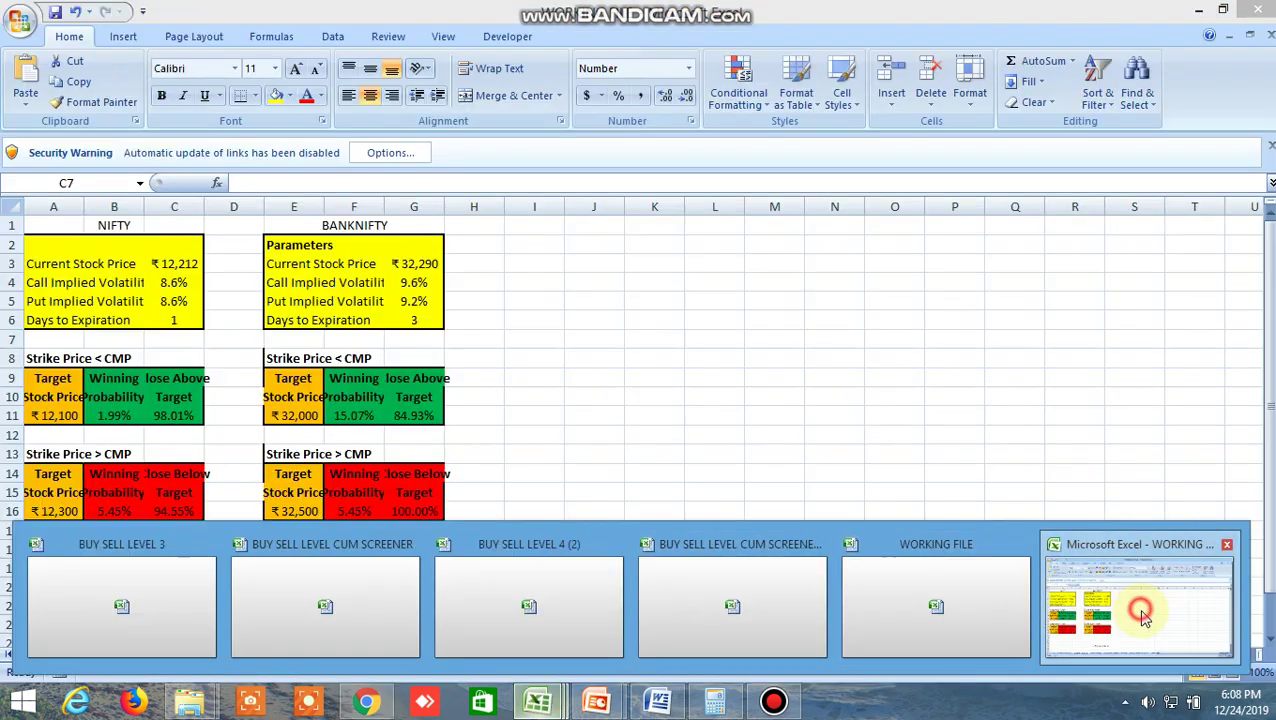
left_click(1140, 612)
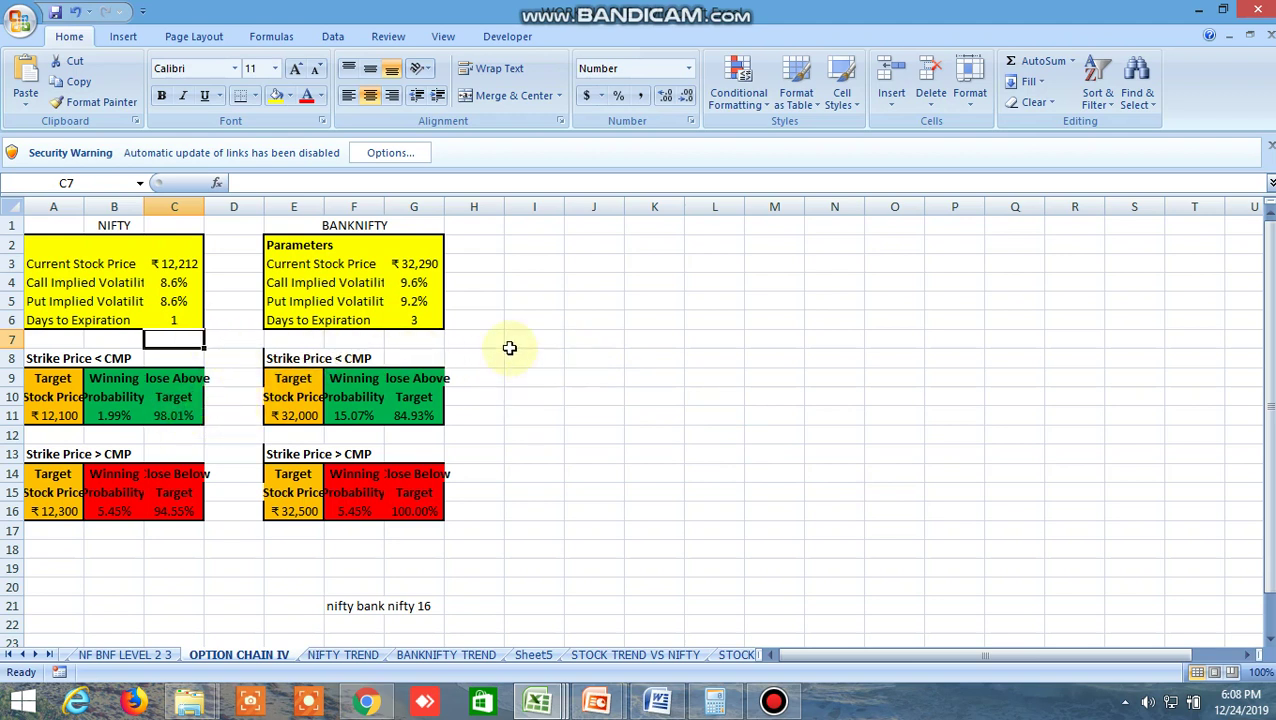
left_click(413, 320)
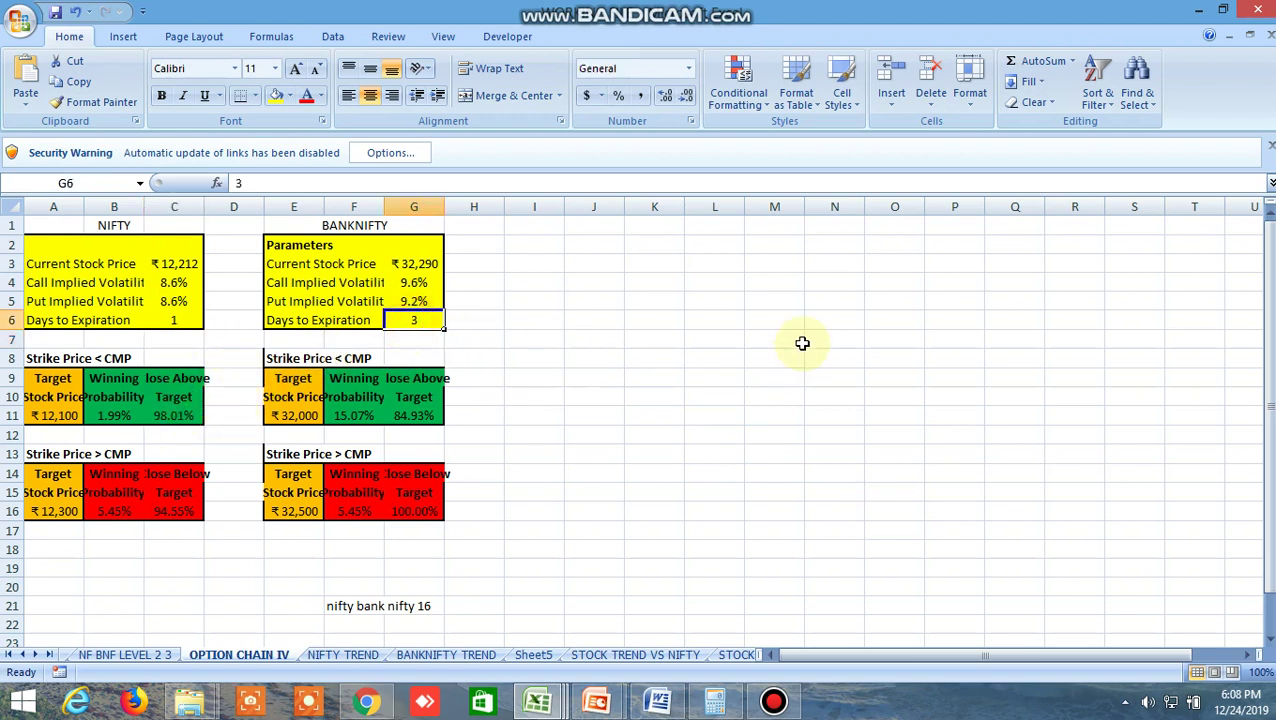
type("2")
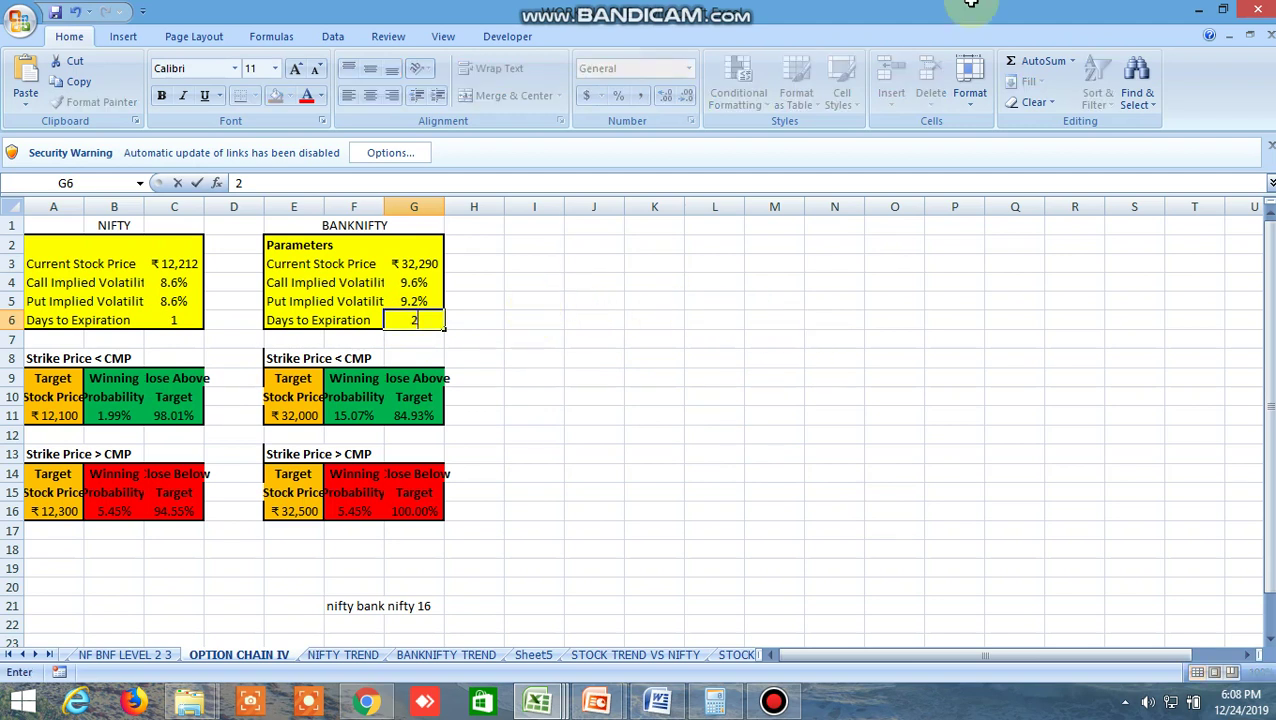
key("Return")
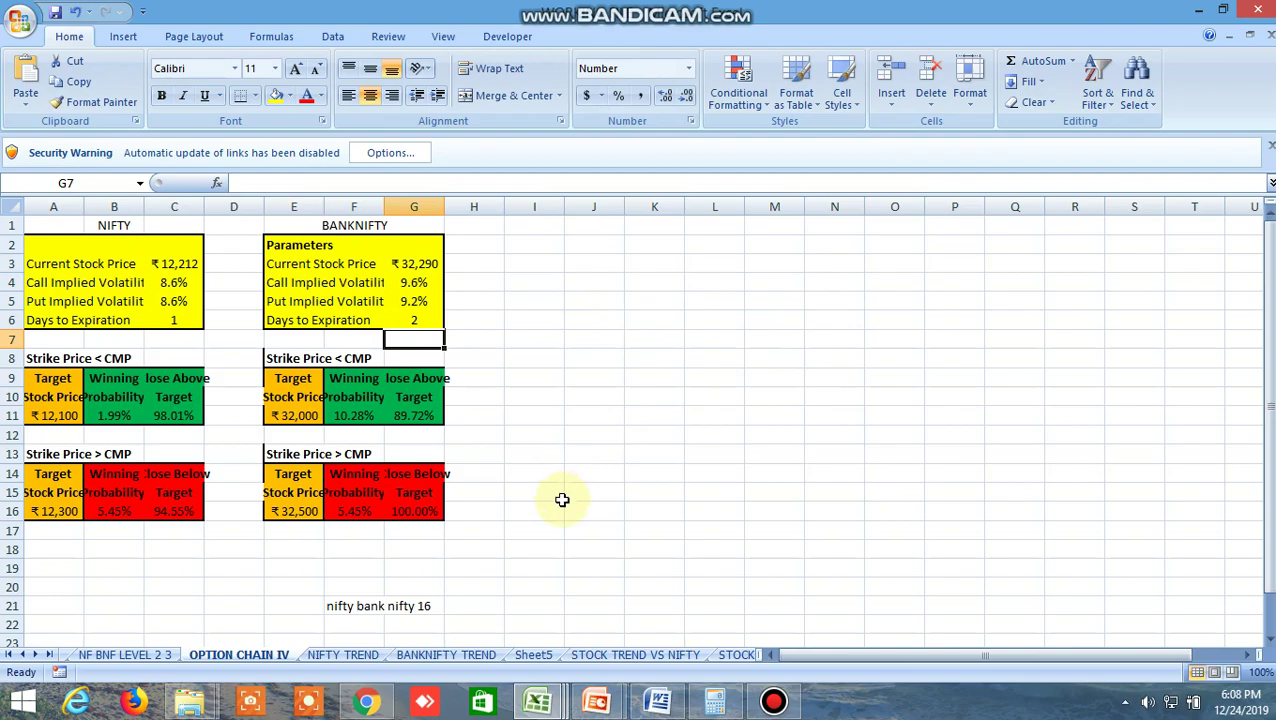
- Switch to Chrome and examine the BANKNIFTY option chain around the 32000 to 32500 strikes, including the implied volatility of calls and puts
left_click(367, 702)
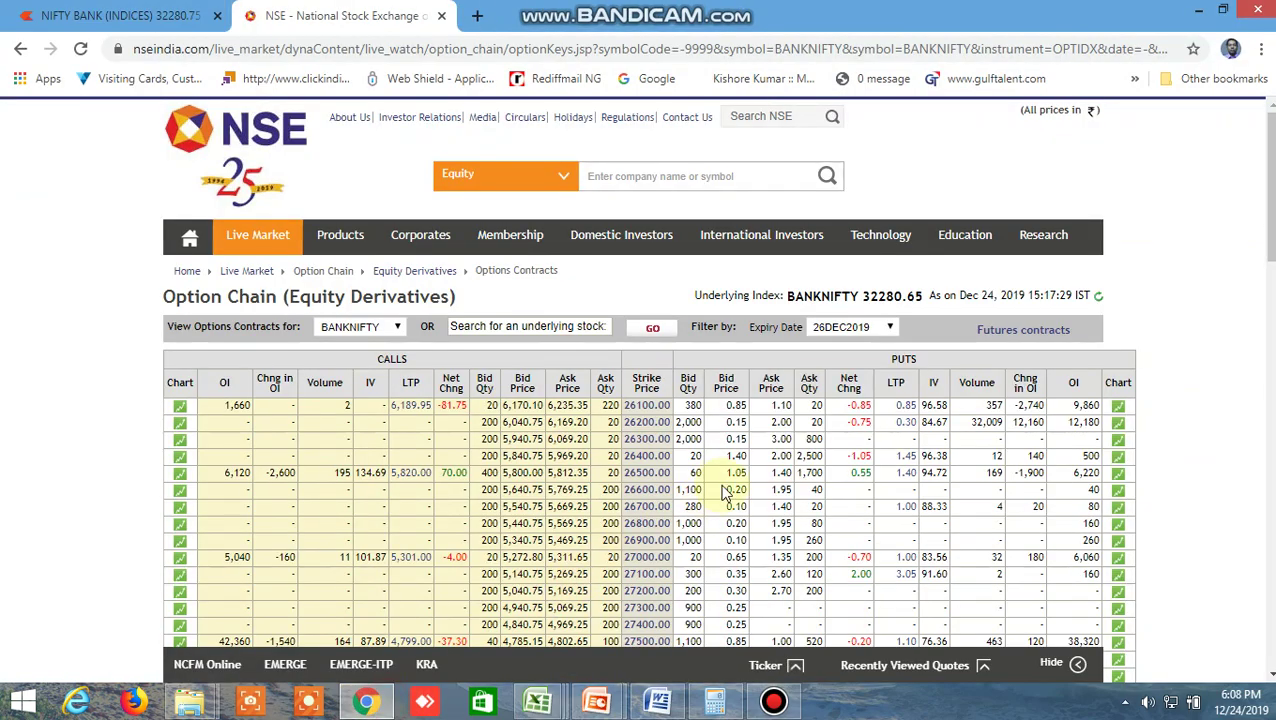
scroll(718, 474, "down", 15)
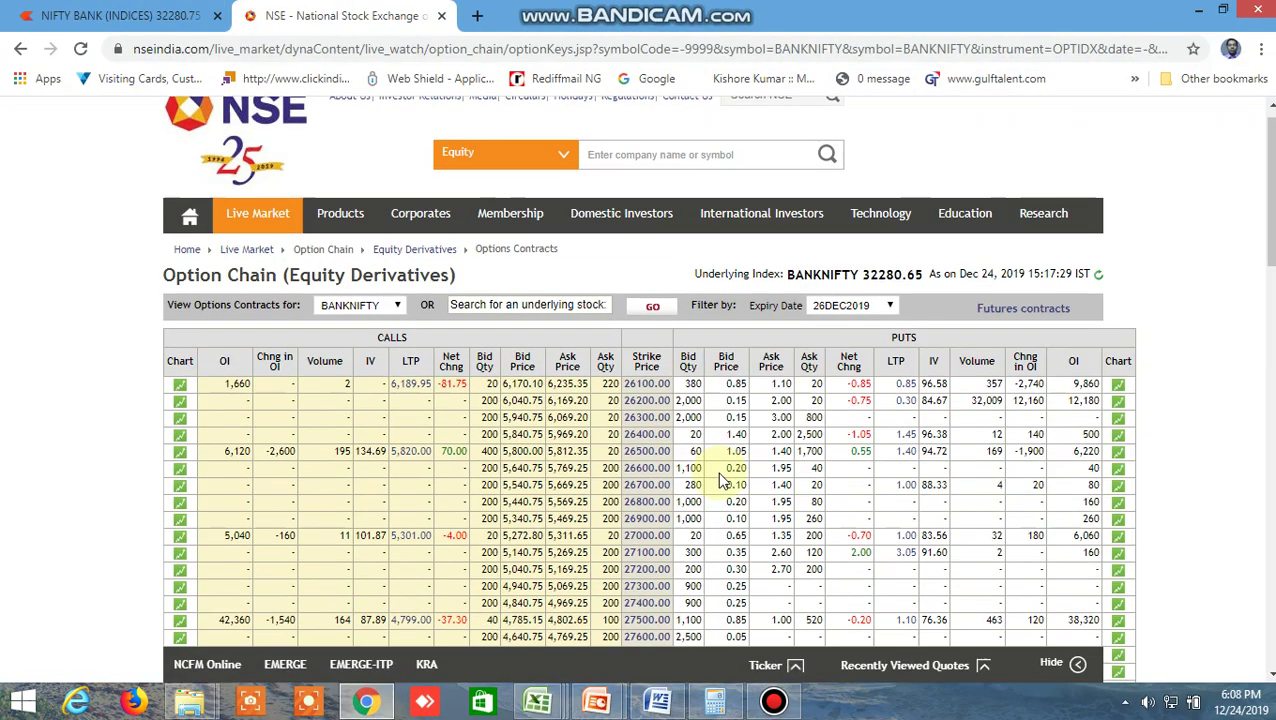
scroll(718, 466, "down", 2)
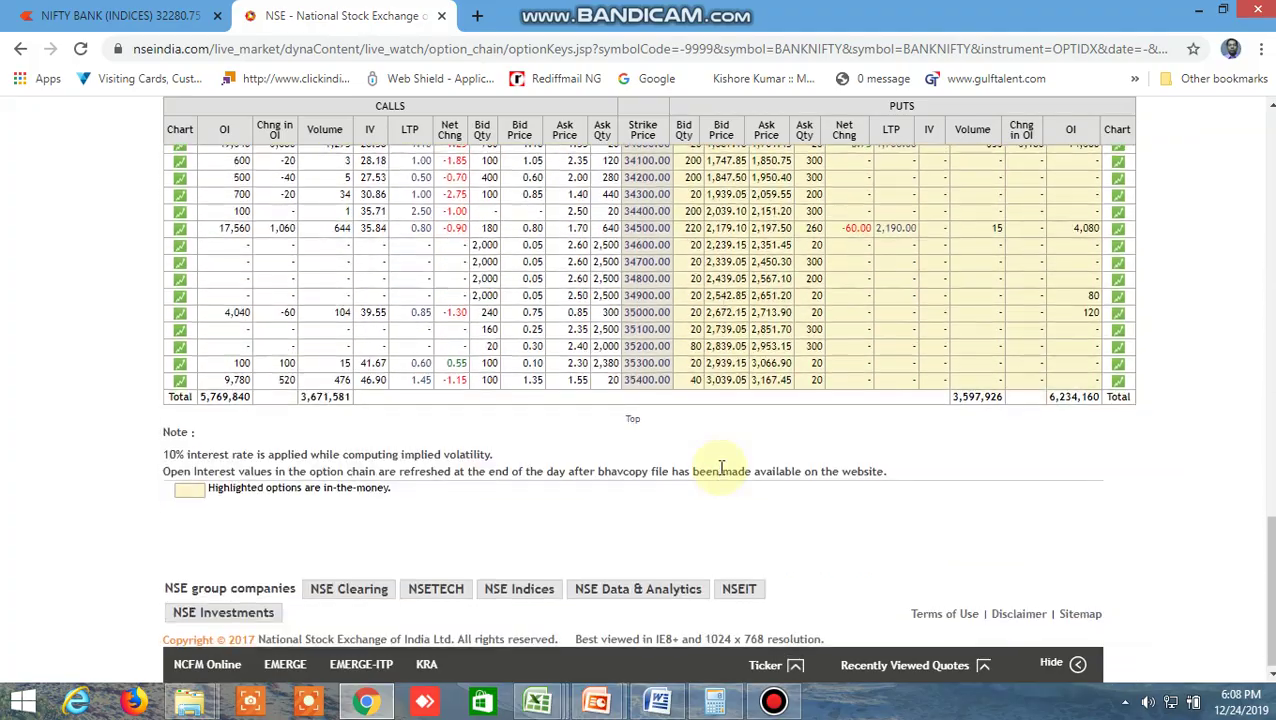
scroll(720, 467, "up", 2)
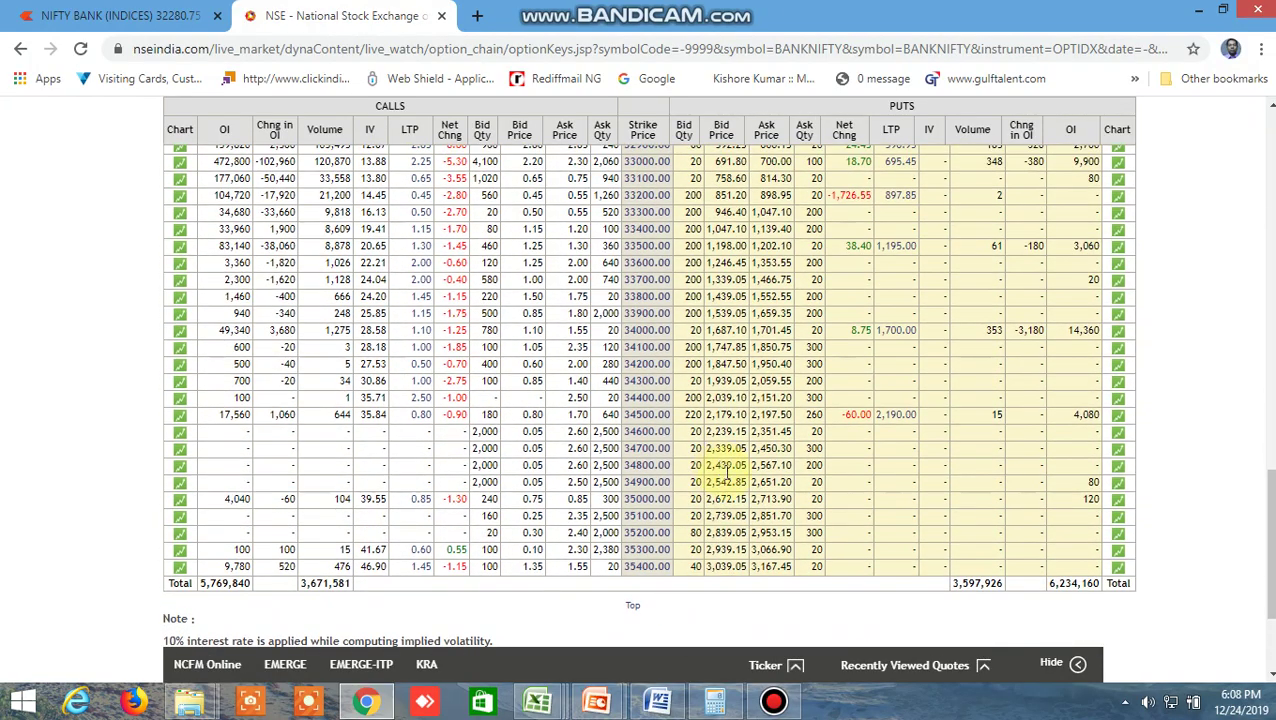
scroll(687, 477, "up", 6)
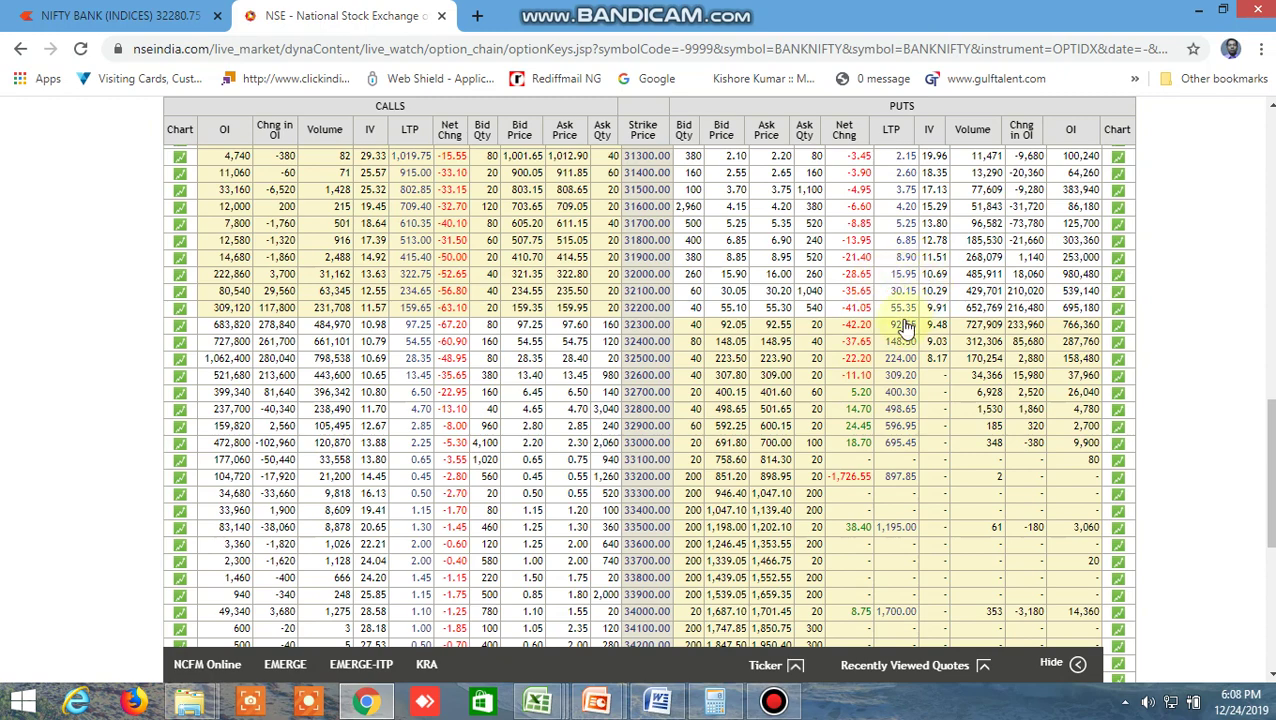
scroll(897, 327, "down", 2)
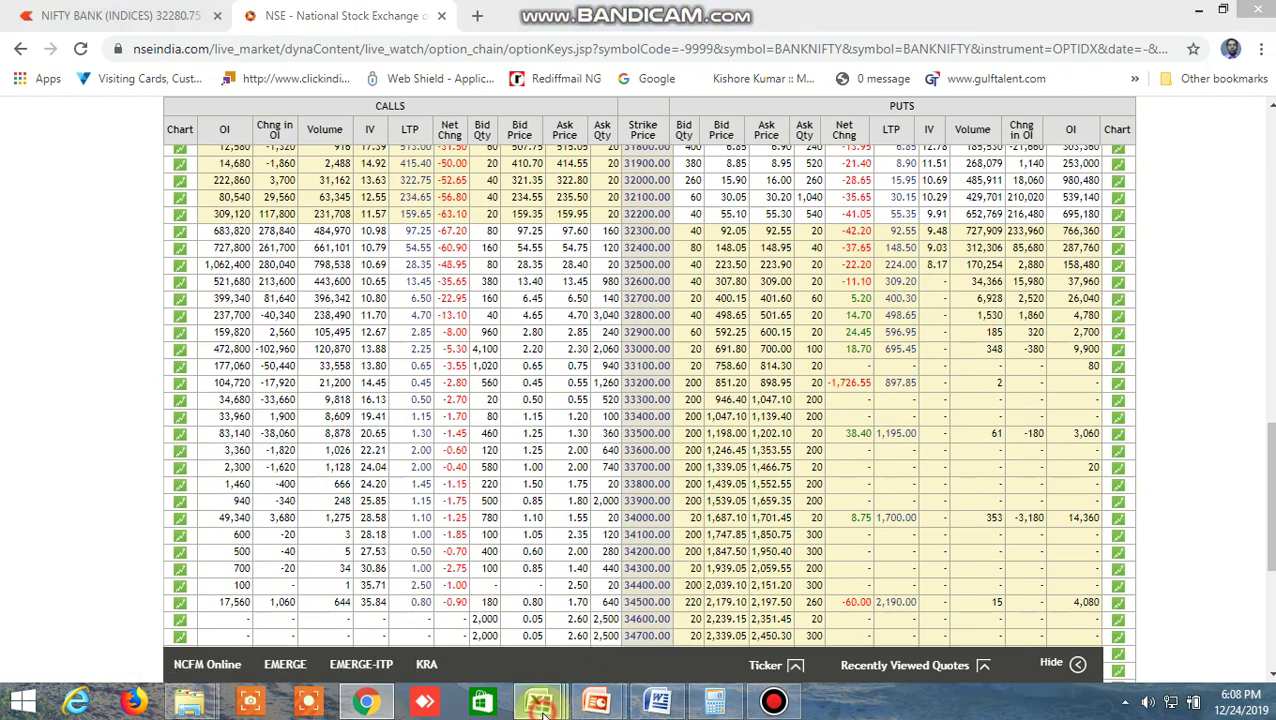
- Switch to the Excel working file and set the NIFTY Days to Expiration on the OPTION CHAIN IV sheet to 2
mouse_move(540, 702)
left_click(966, 588)
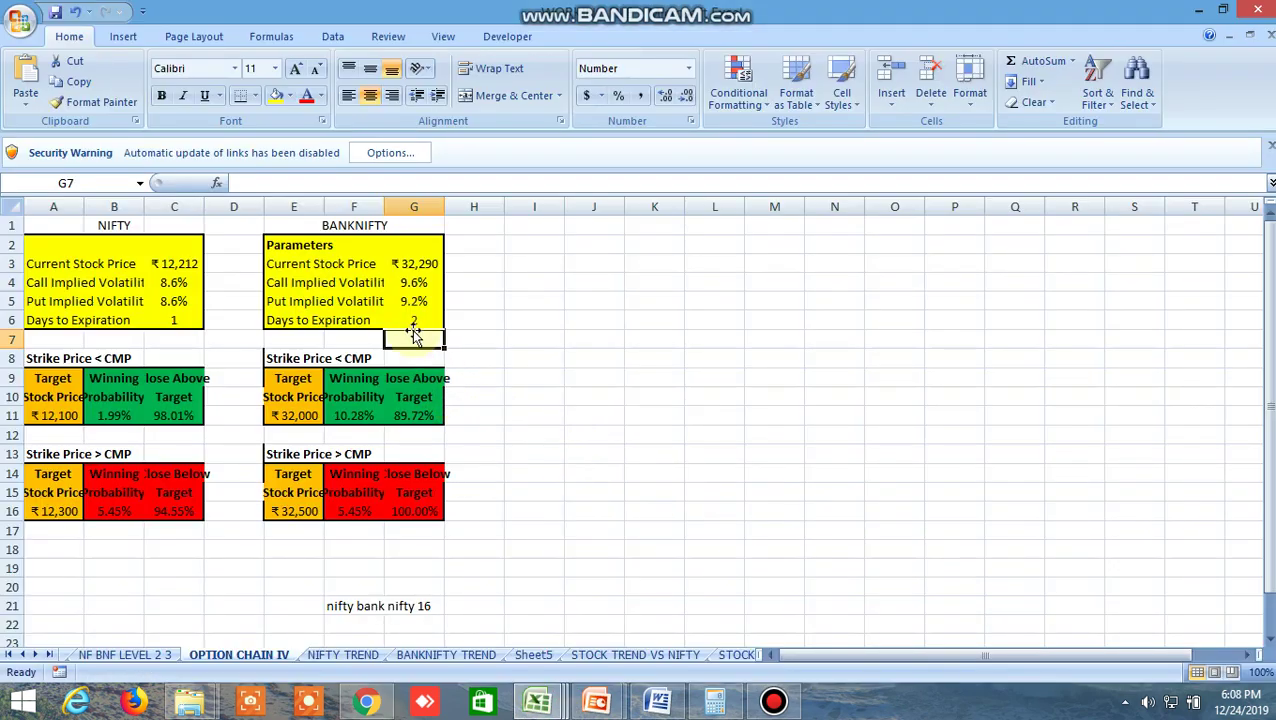
left_click(413, 320)
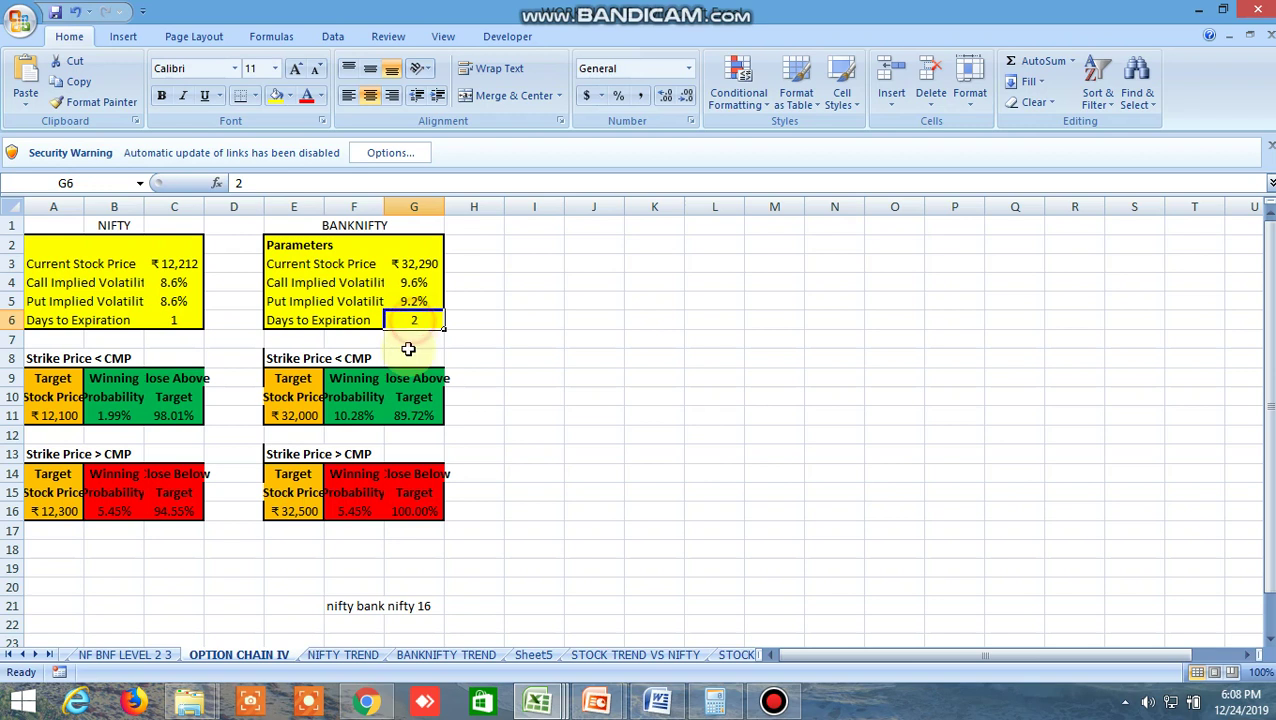
left_click(300, 418)
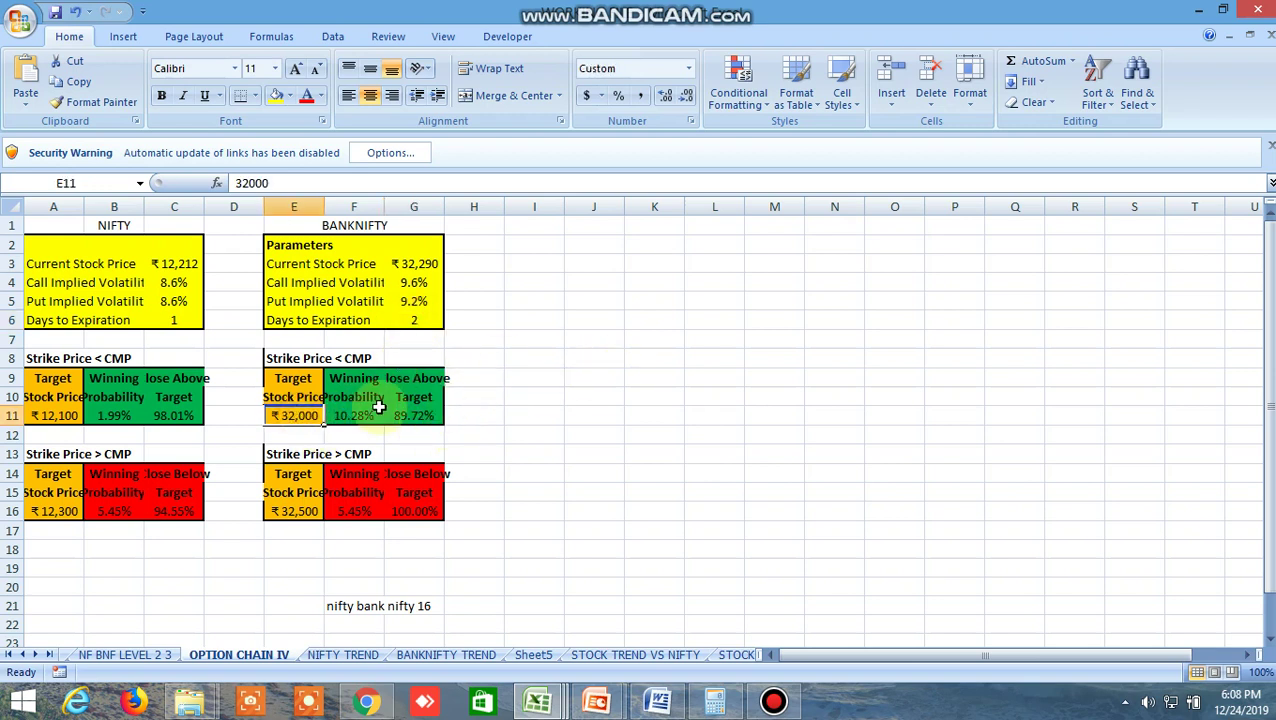
left_click(178, 320)
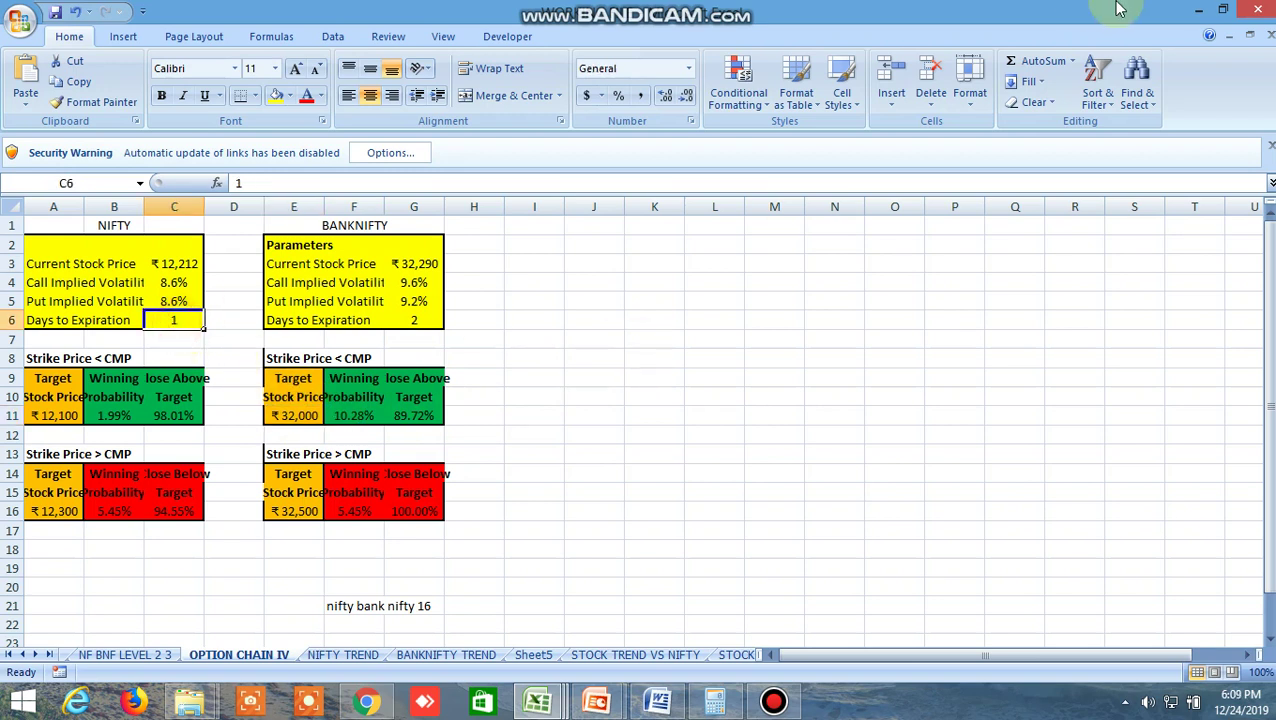
type("2")
key("Return")
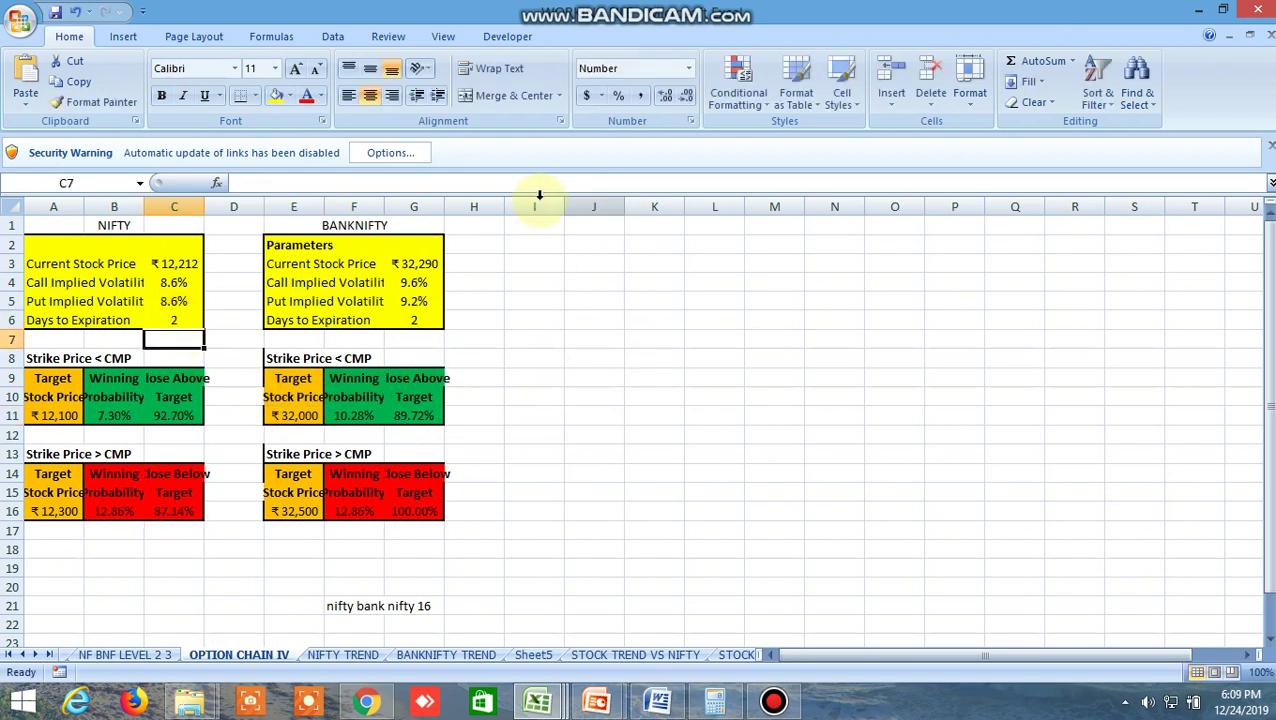
left_click(54, 509)
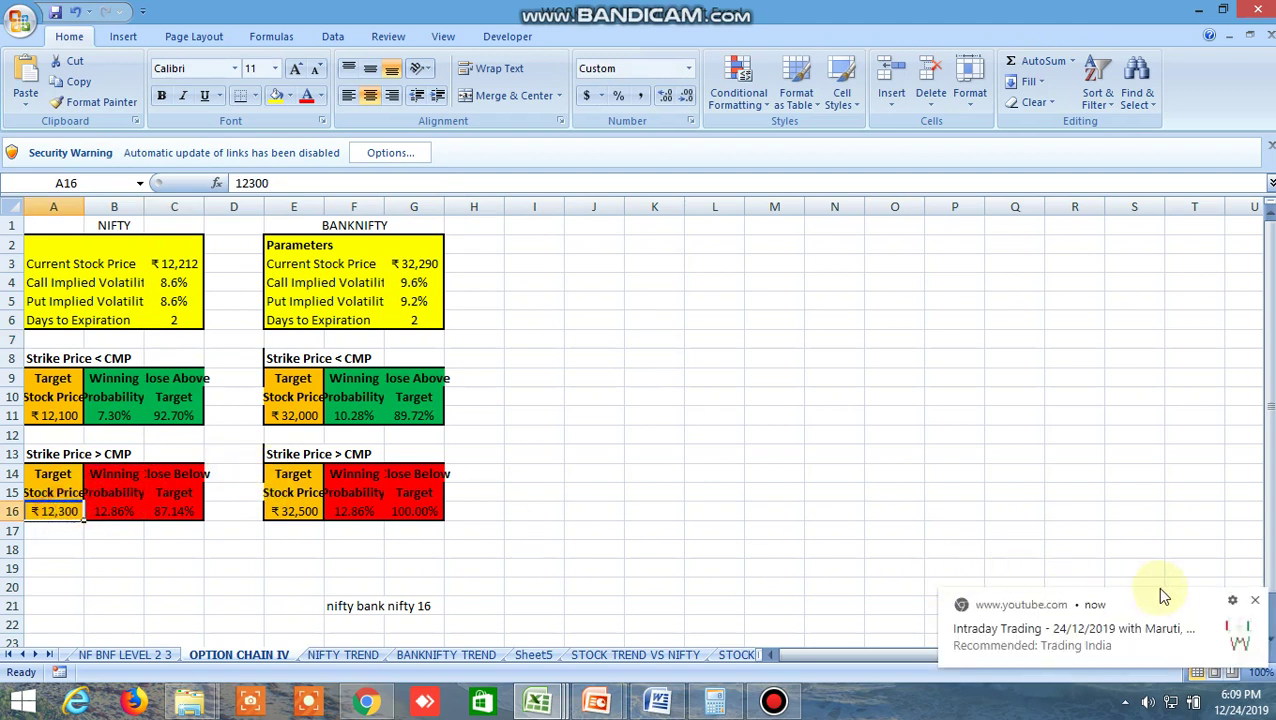
left_click(1256, 601)
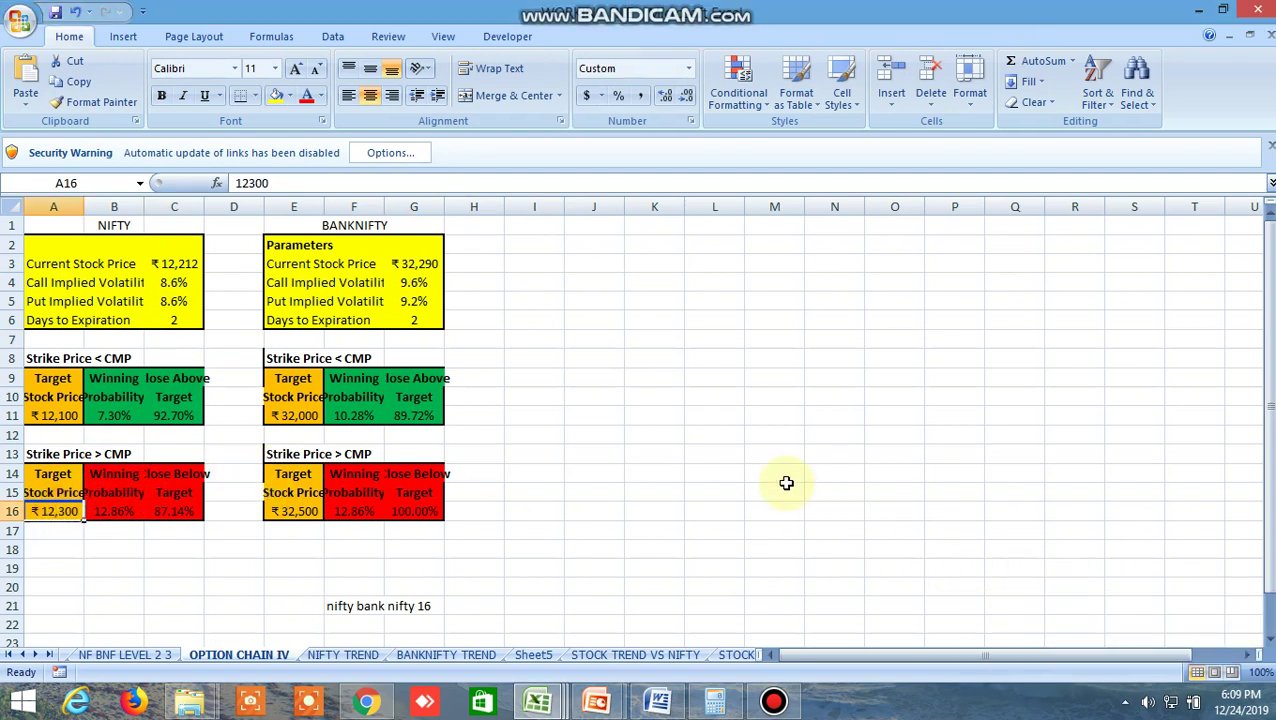
- Switch back to Chrome and view the beginning of the BANKNIFTY option chain with its underlying index and expiry date
left_click(370, 705)
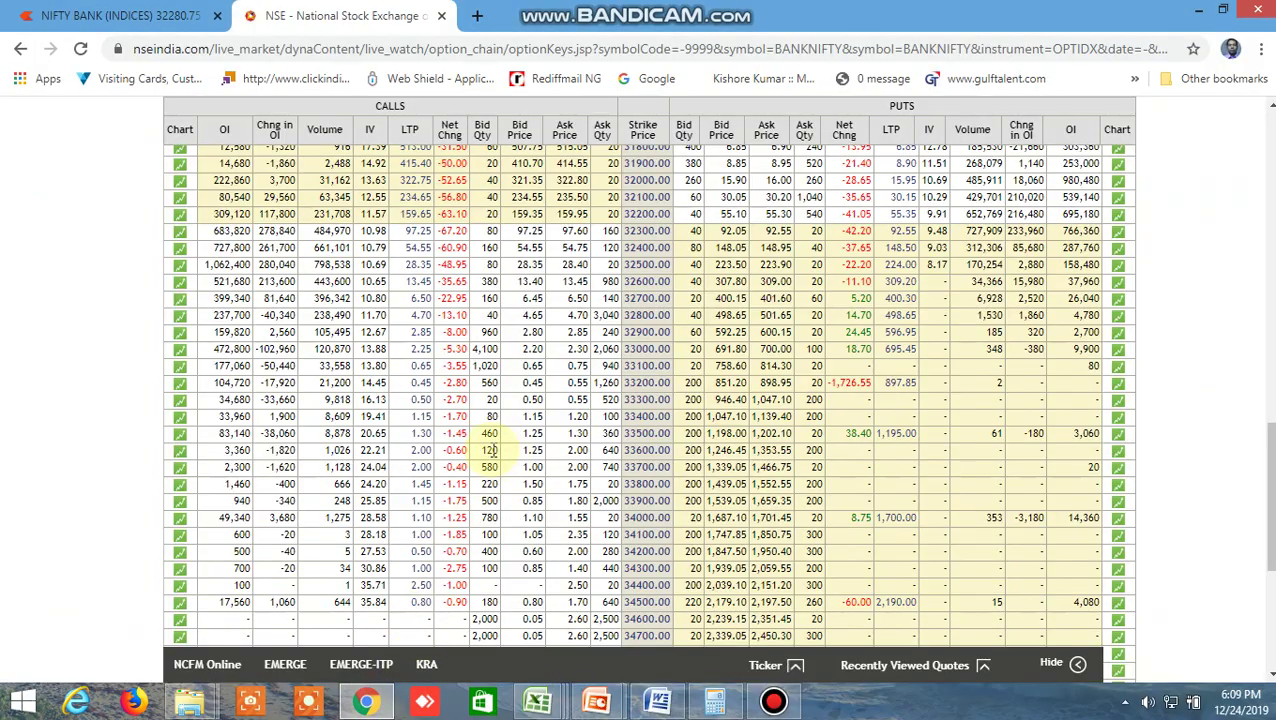
scroll(490, 455, "up", 5)
scroll(491, 452, "up", 6)
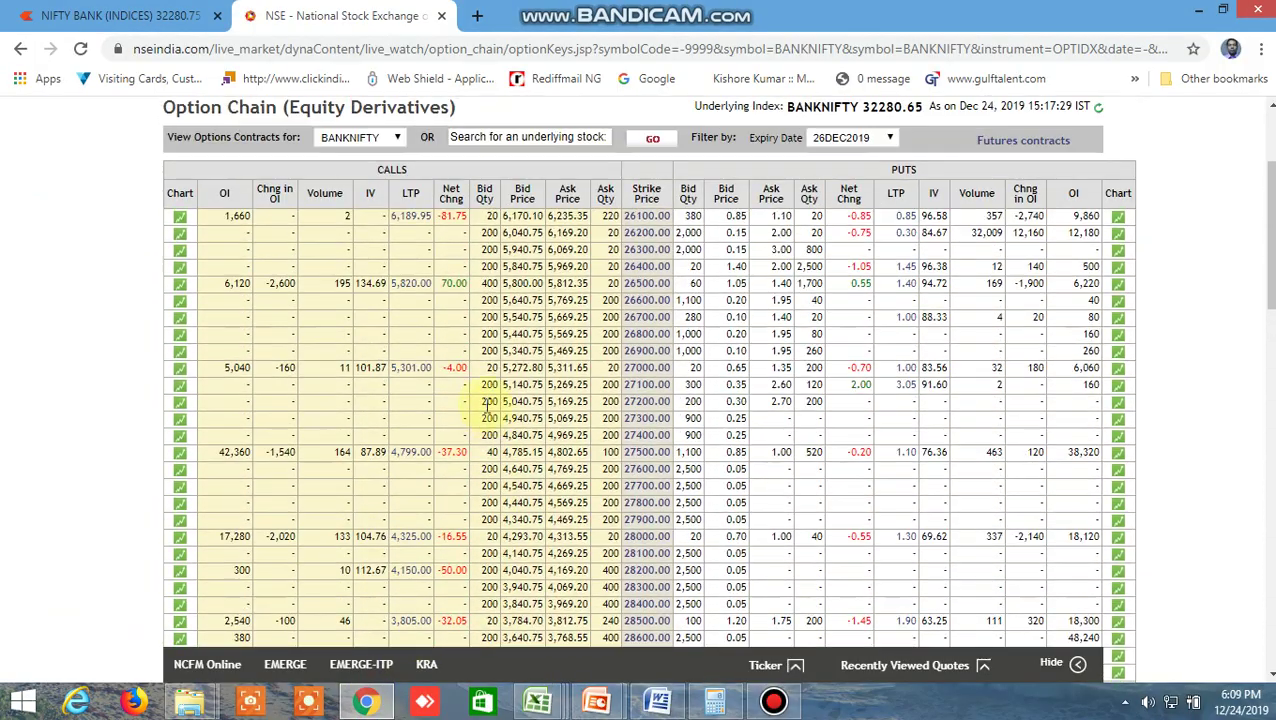
- Switch to the Excel buy/sell level screener workbook and look up the BANKNIFTY futures BUY ABOVE and Sell below levels
left_click(540, 695)
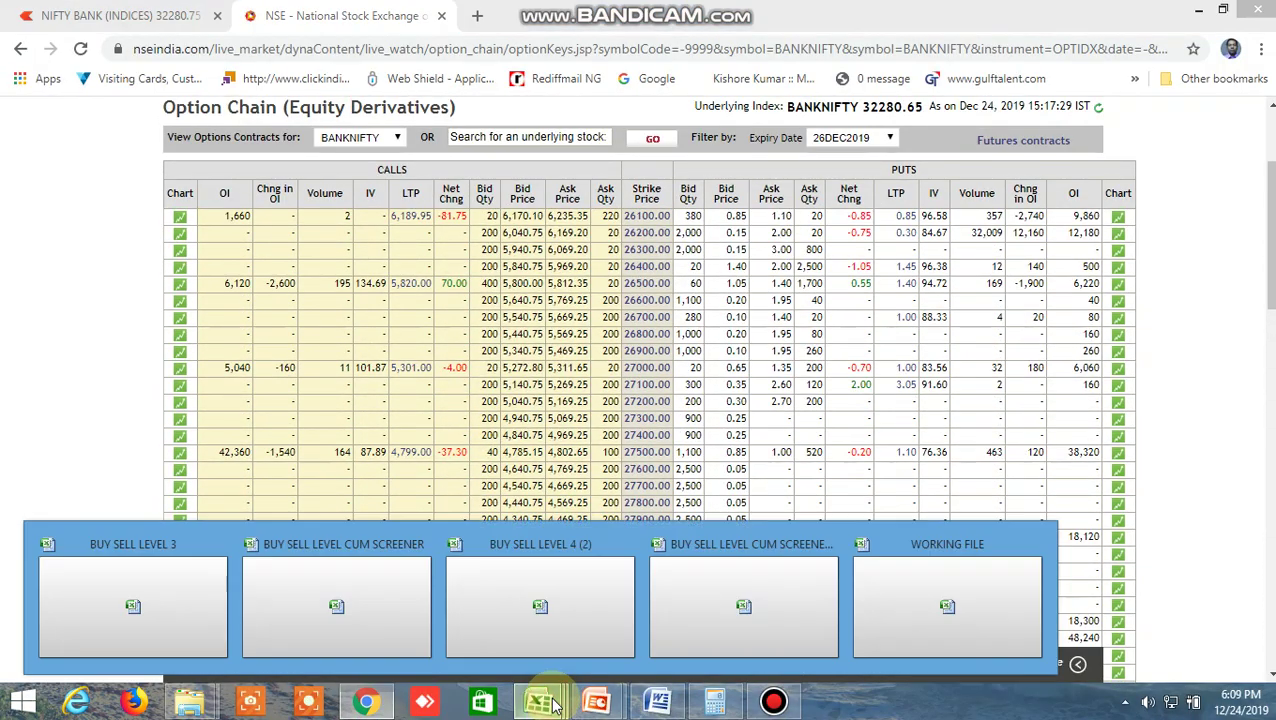
left_click(730, 594)
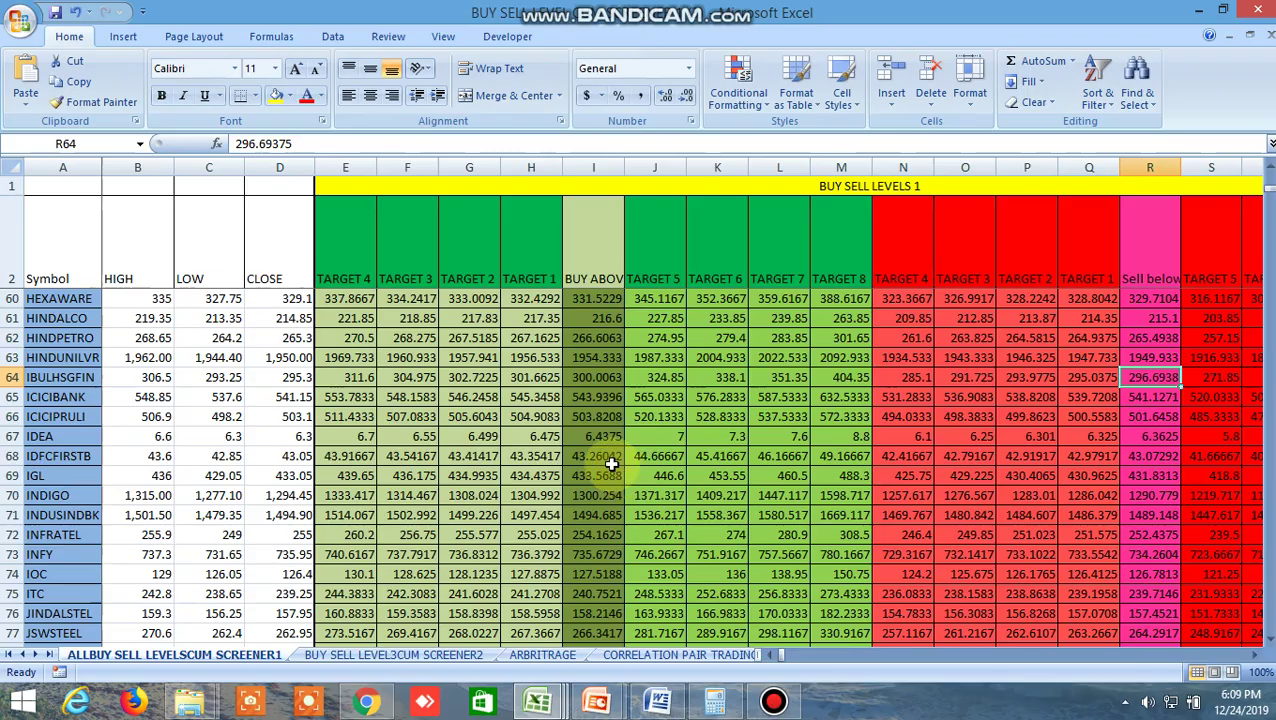
scroll(612, 464, "down", 9)
scroll(612, 464, "down", 20)
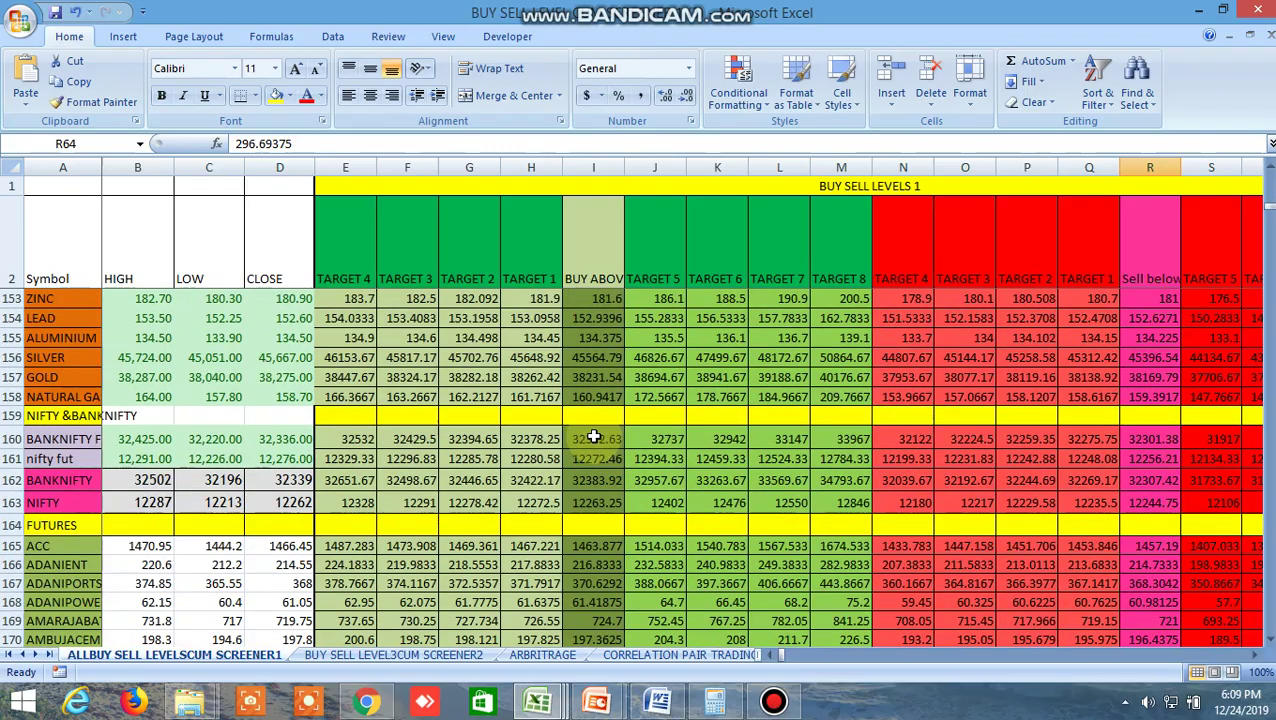
left_click(592, 438)
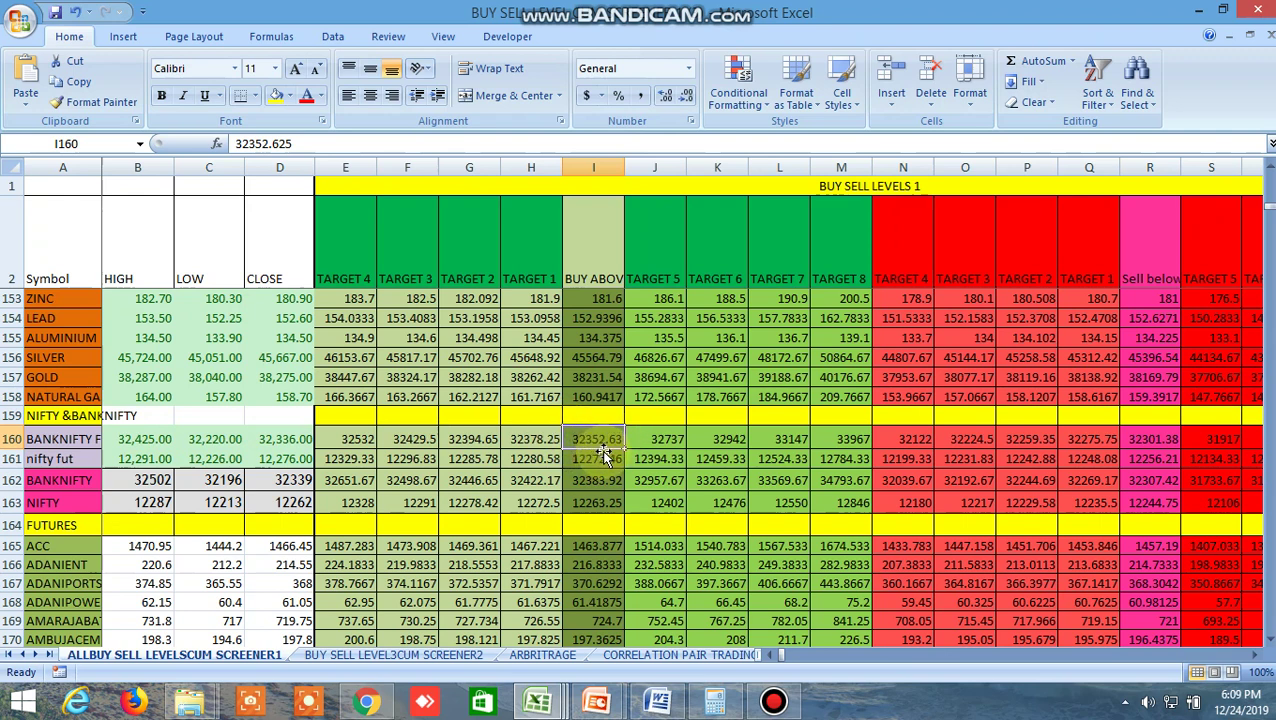
left_click(1161, 439)
- Switch to Kite in Chrome, show the market depth of BANKNIFTY DEC FUT and load its chart
left_click(366, 701)
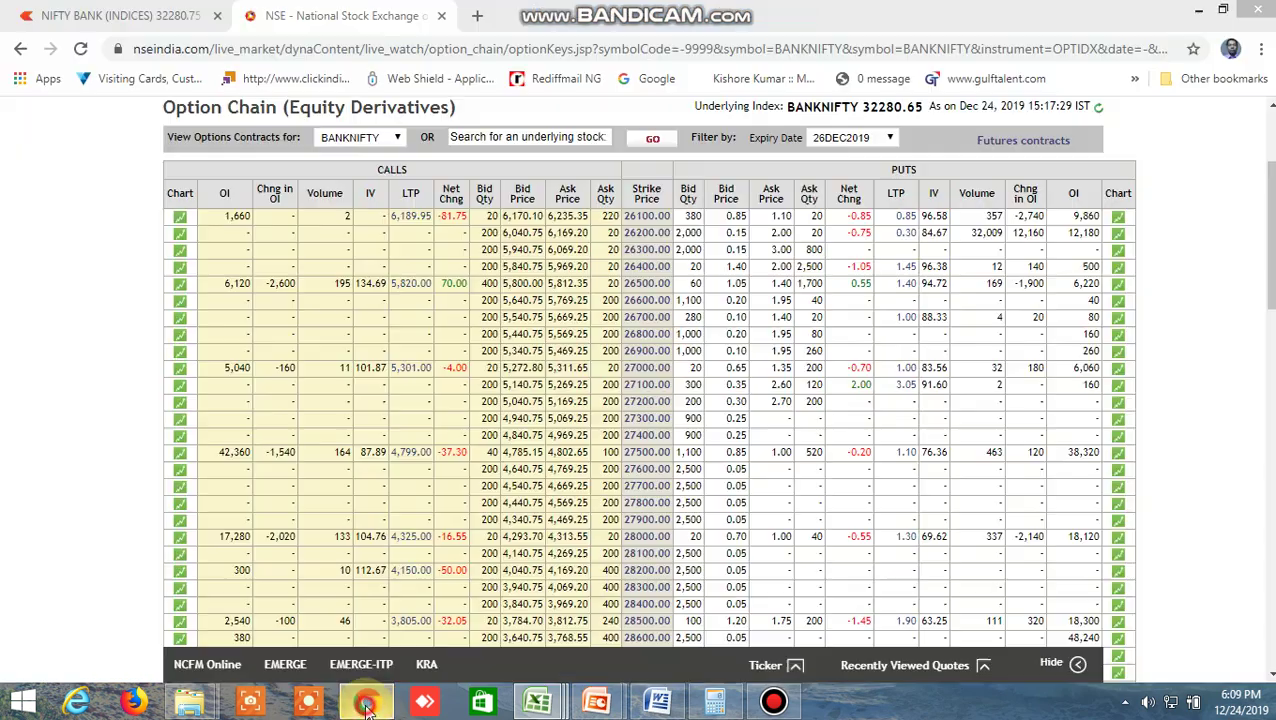
left_click(148, 18)
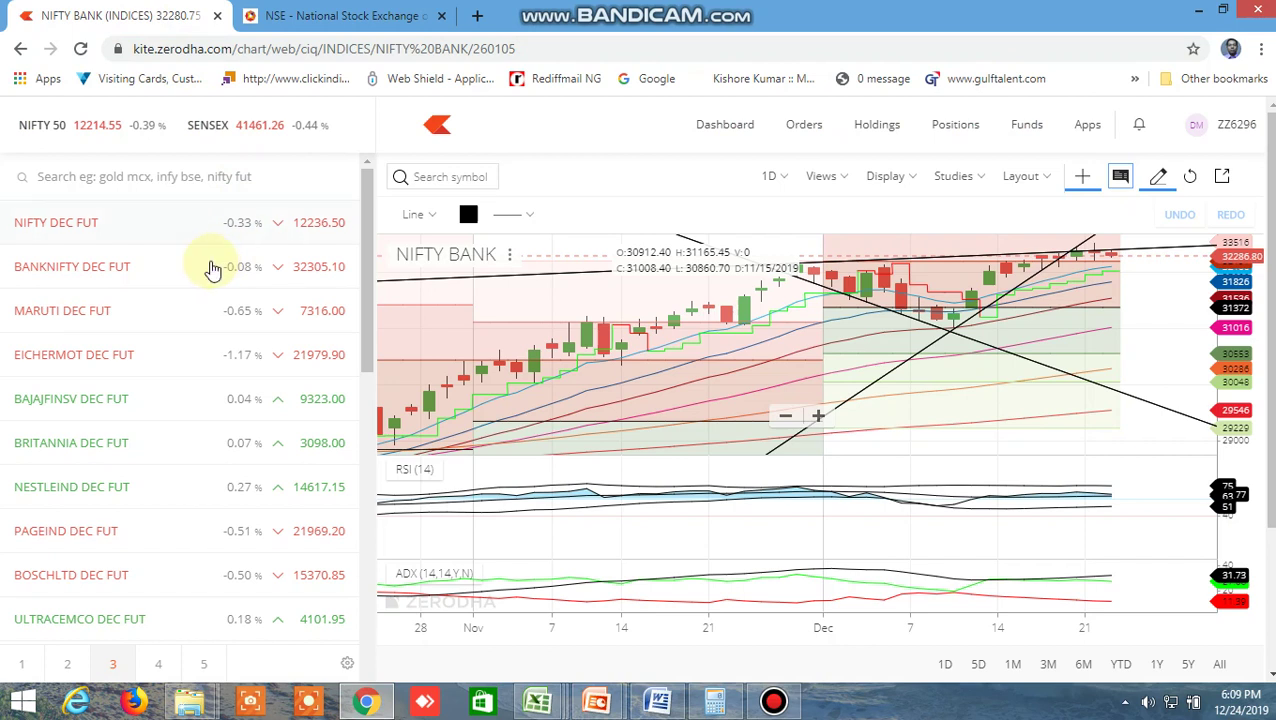
mouse_move(208, 268)
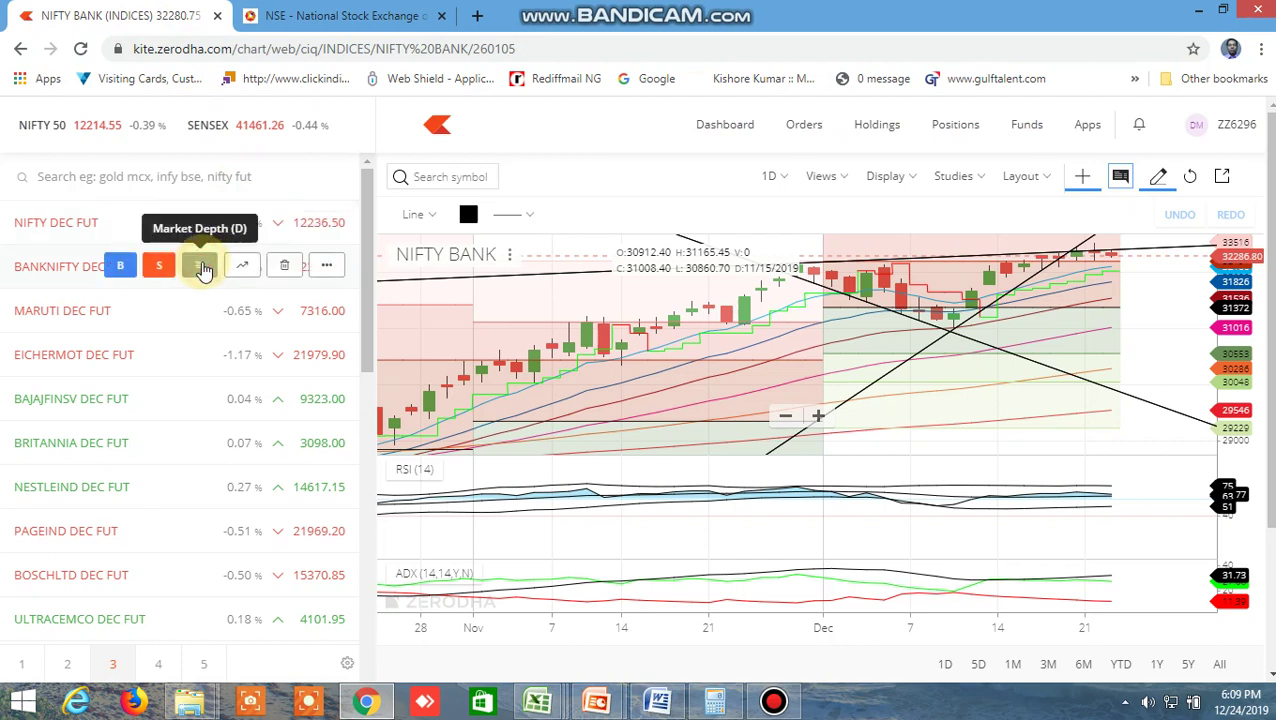
left_click(203, 268)
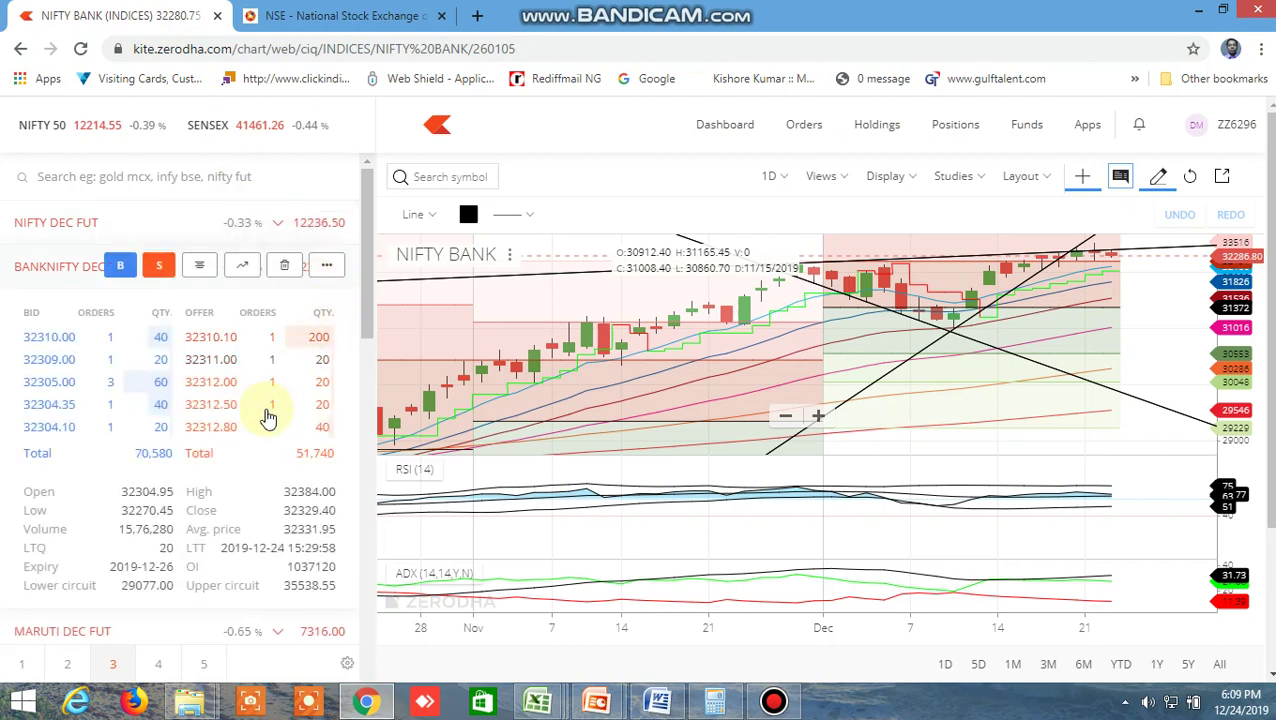
left_click(243, 267)
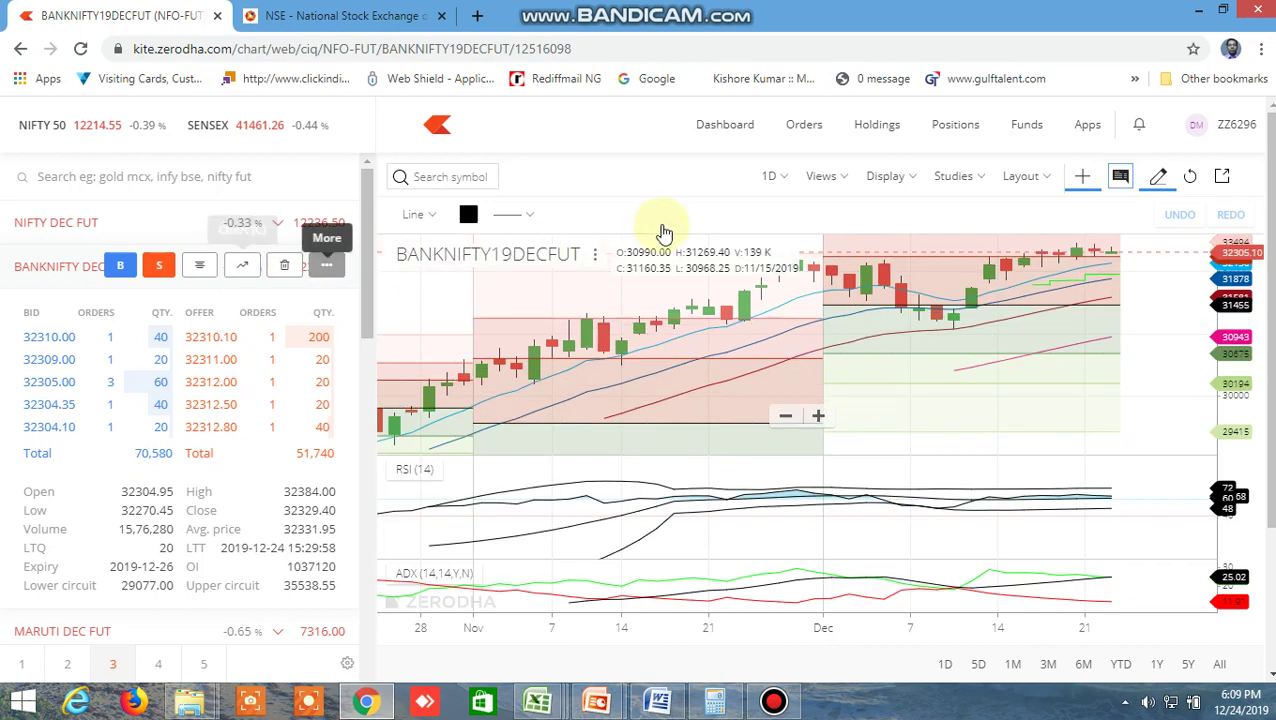
- Set the BANKNIFTY19DECFUT chart interval to 5 minutes and show the start of the 24 December session
left_click(786, 178)
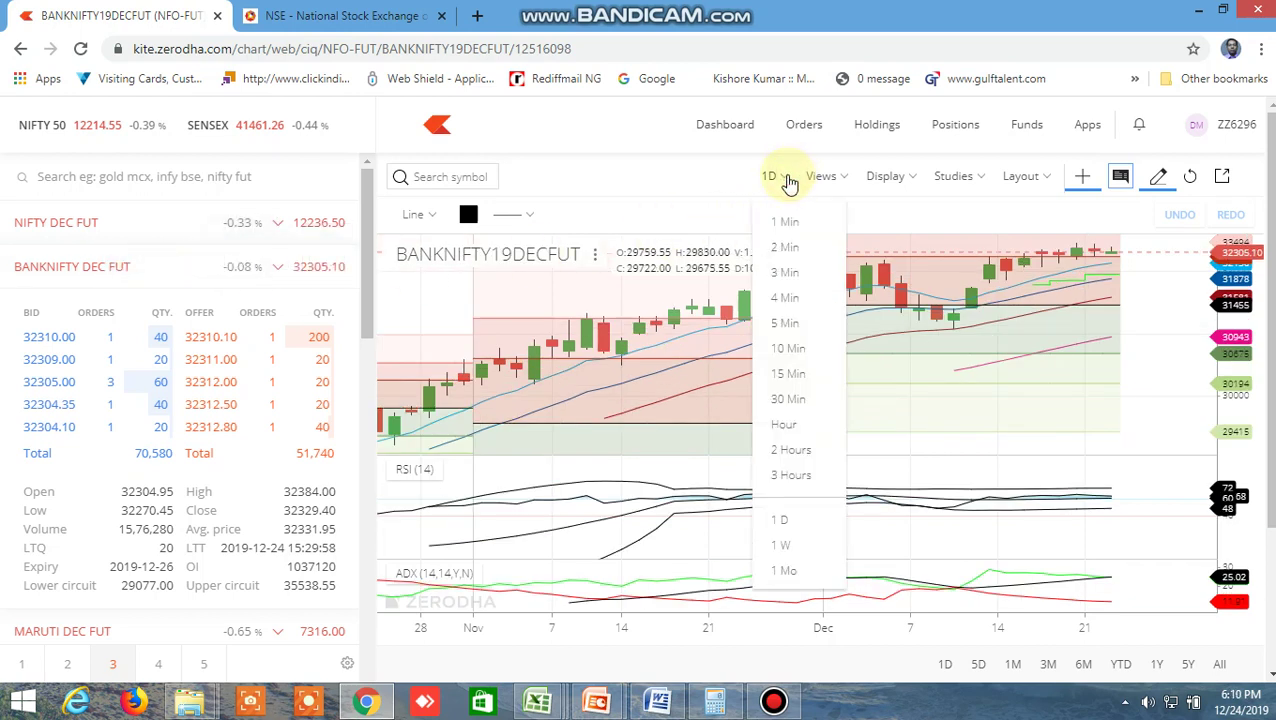
left_click(786, 323)
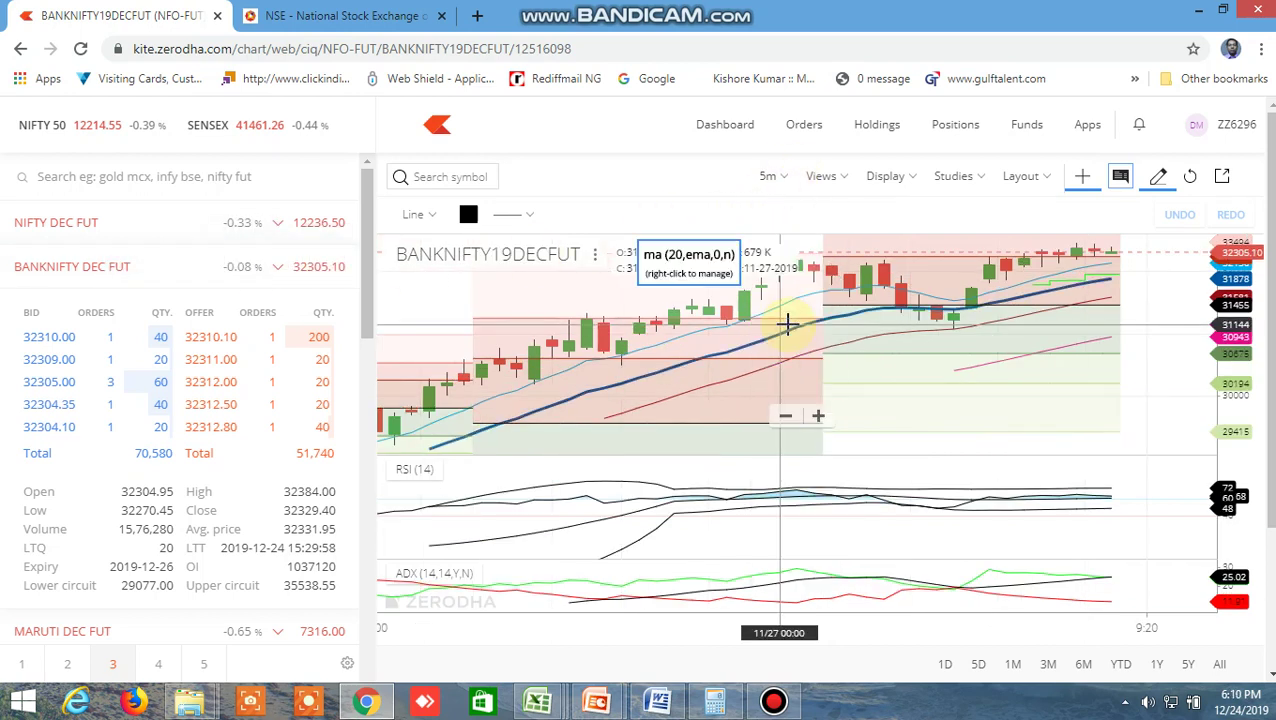
left_click_drag(641, 362, 823, 362)
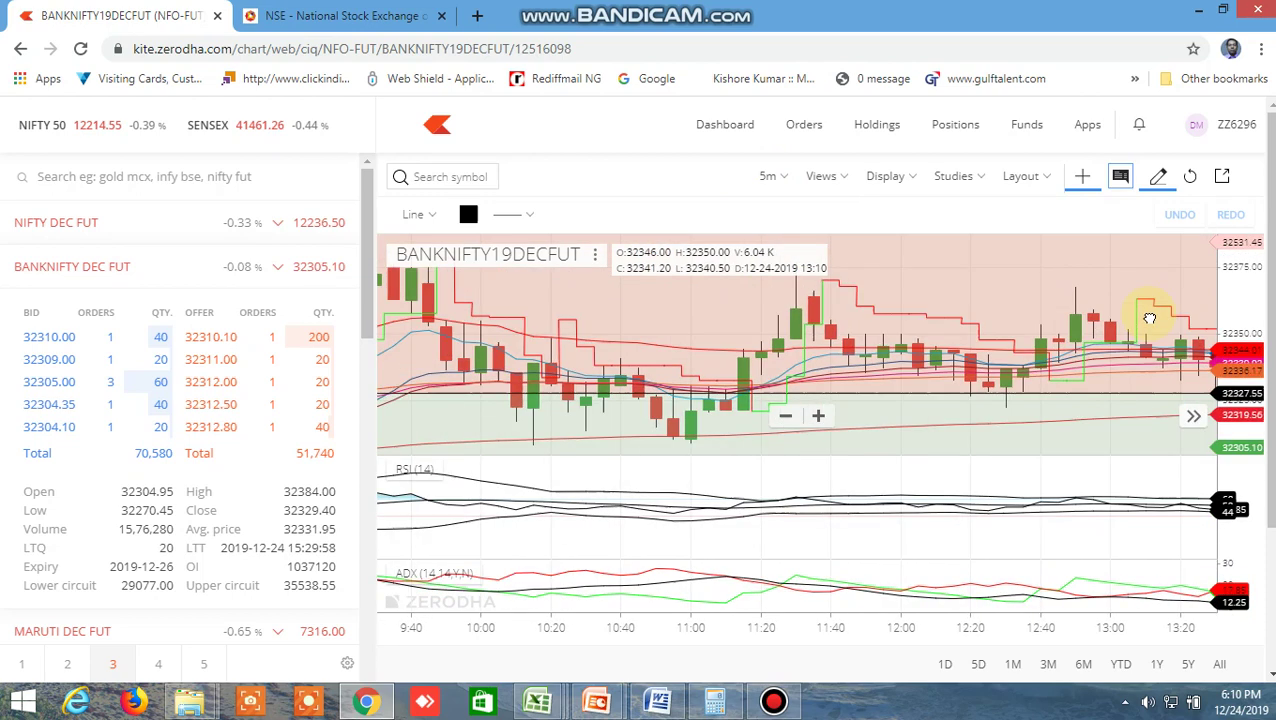
left_click_drag(461, 292, 1002, 273)
left_click(960, 340)
left_click_drag(914, 343, 903, 342)
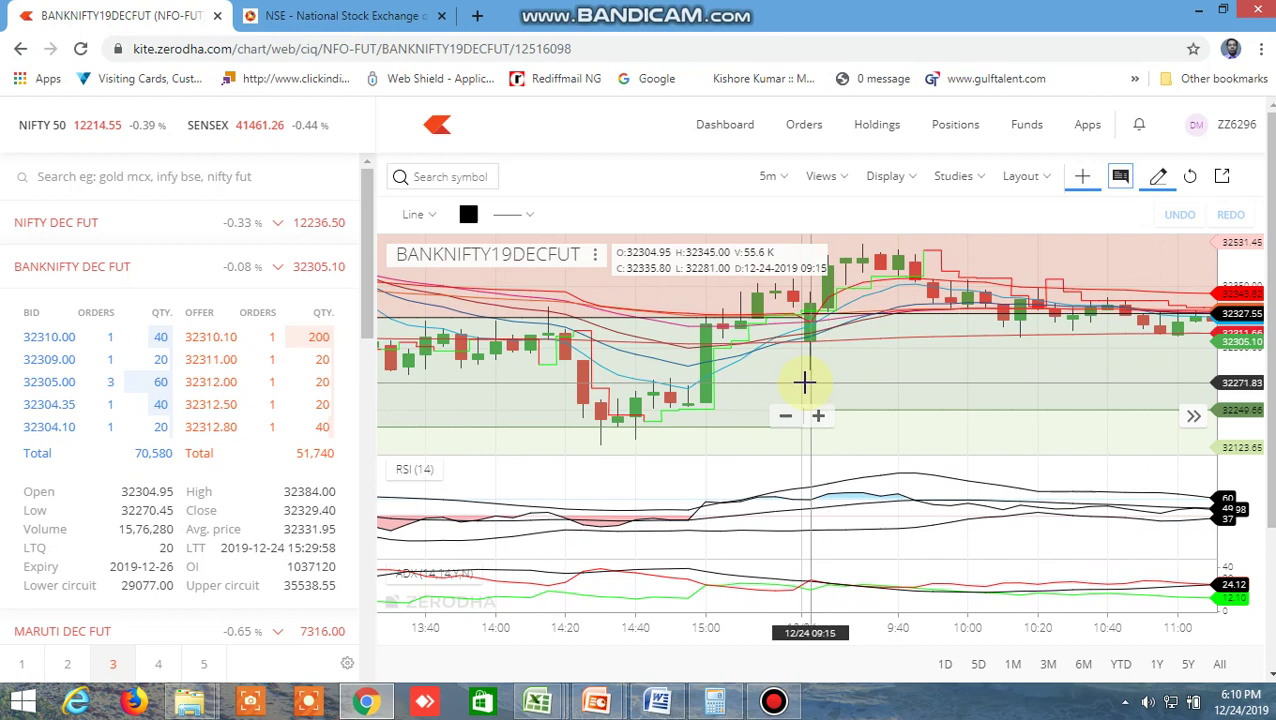
- Check the BANKNIFTY futures BUY ABOVE level in the Excel screener workbook against the 5-minute Kite chart
mouse_move(538, 701)
left_click(765, 605)
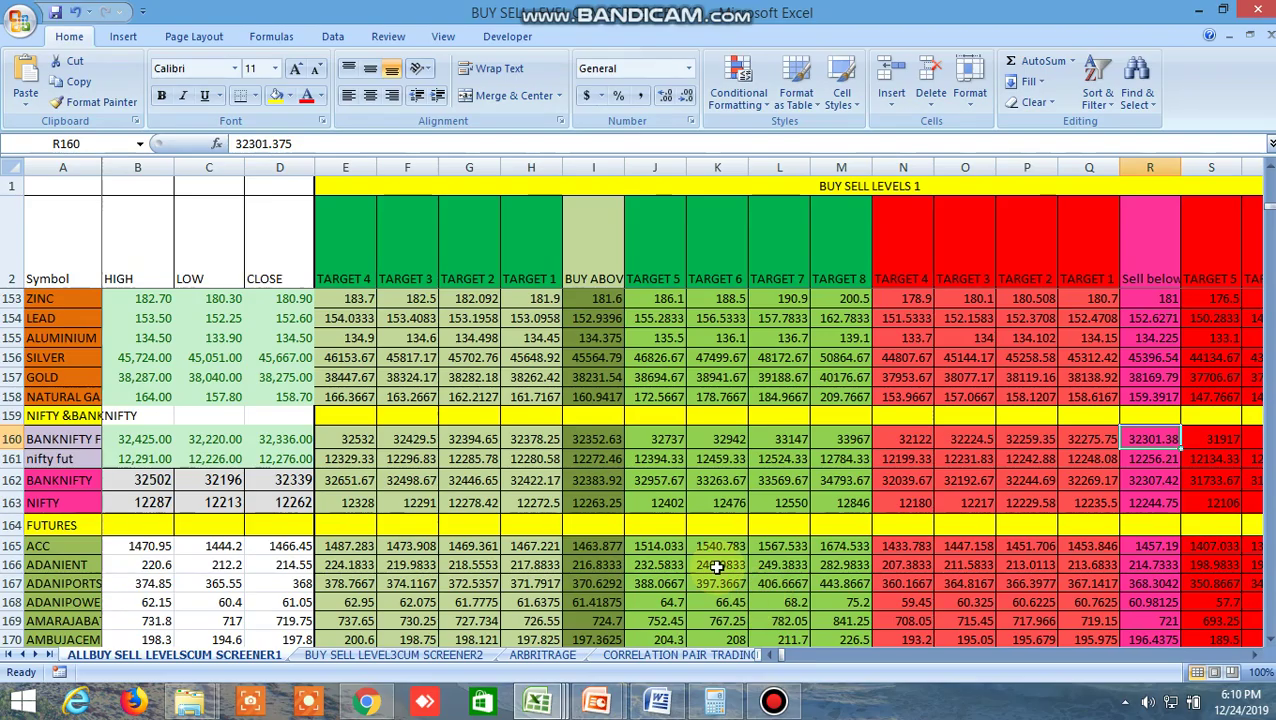
left_click(601, 445)
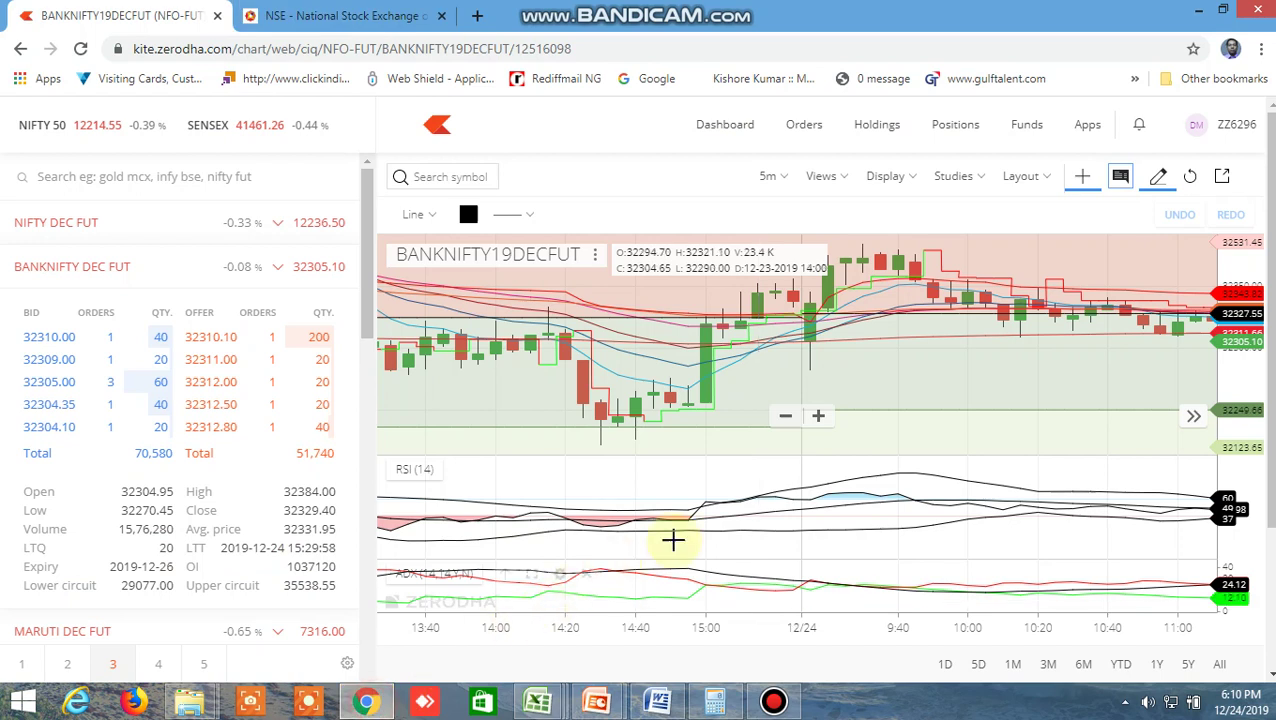
left_click(366, 701)
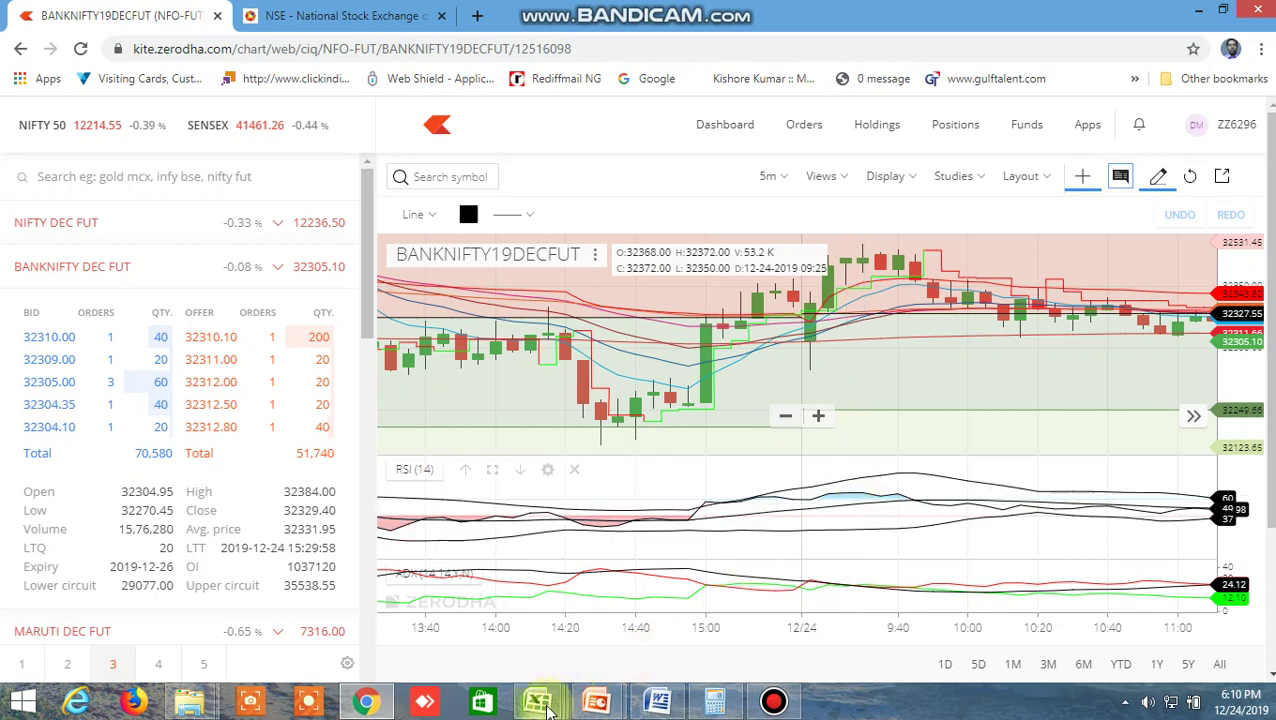
- Review the BANKNIFTY futures Sell below level in Excel and compare it with the 24 December morning candles in Kite
mouse_move(537, 700)
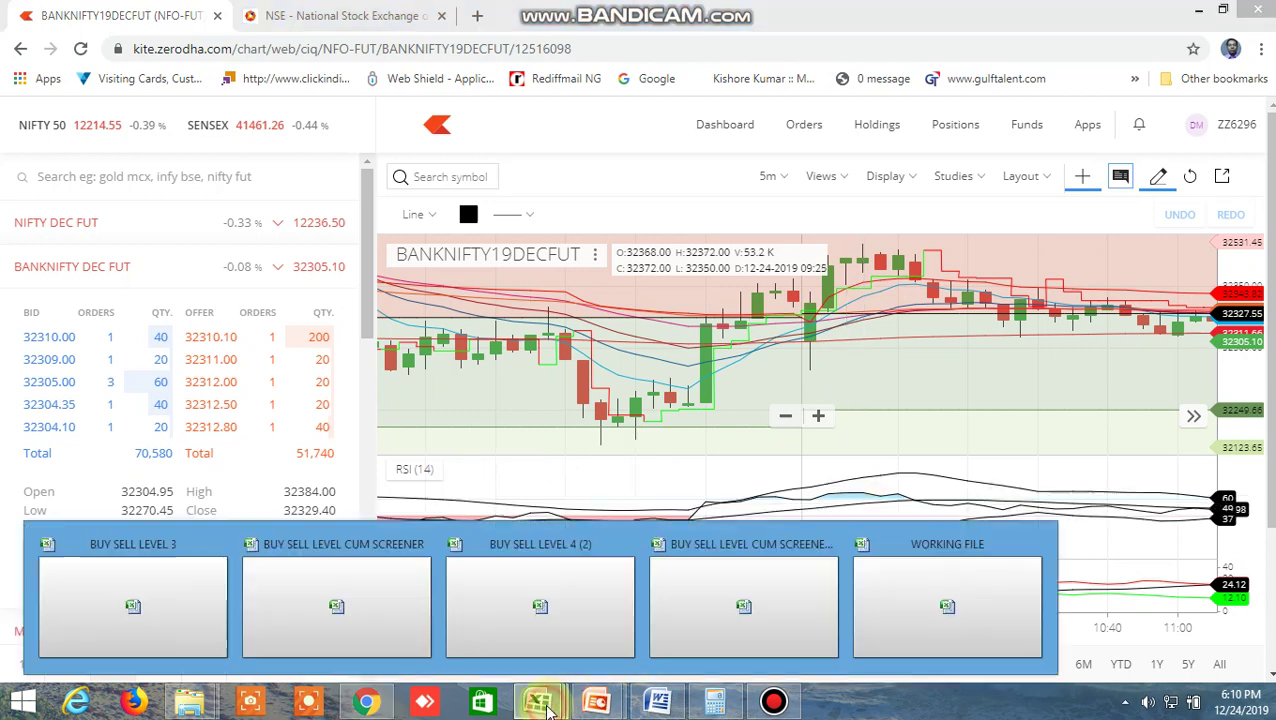
left_click(762, 604)
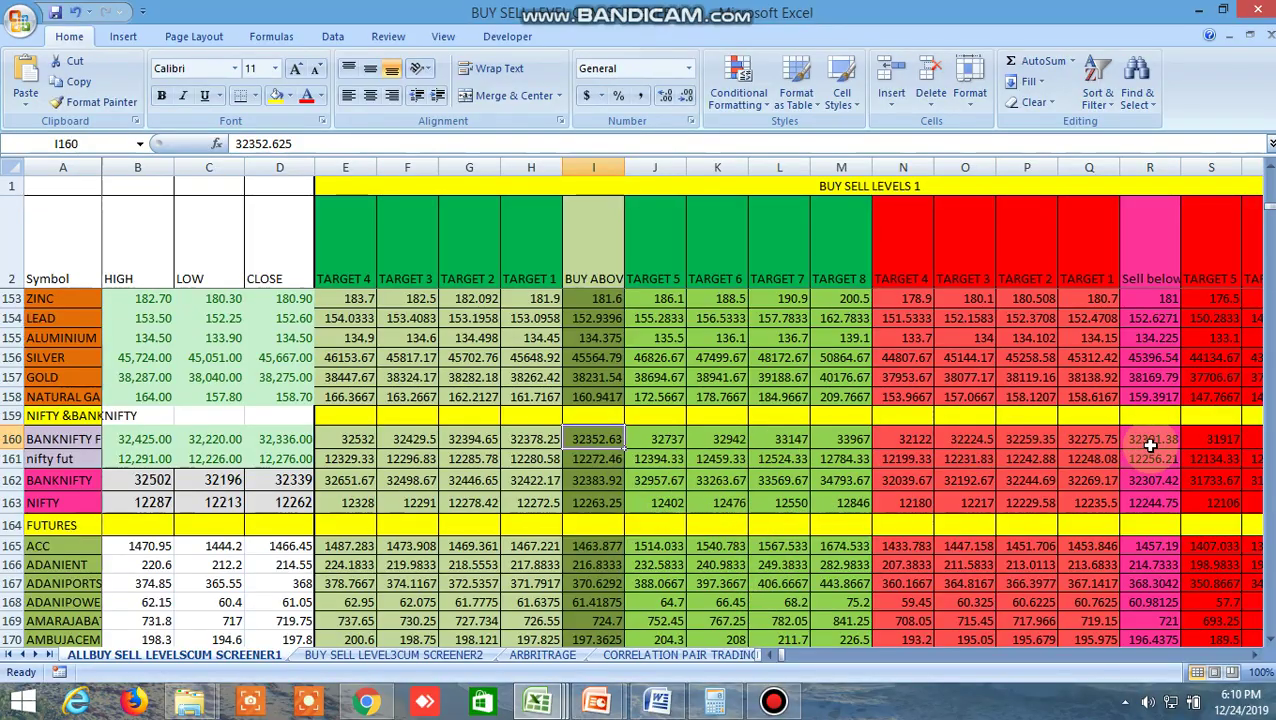
left_click(366, 700)
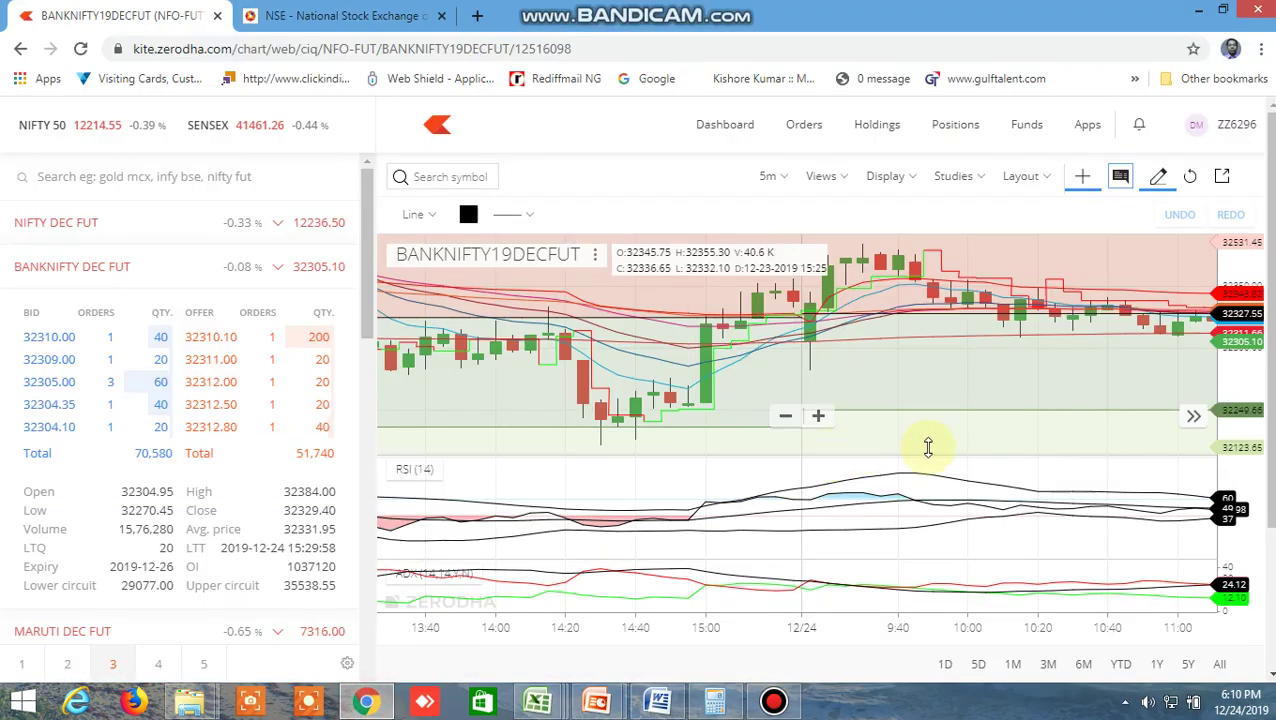
left_click_drag(983, 419, 877, 407)
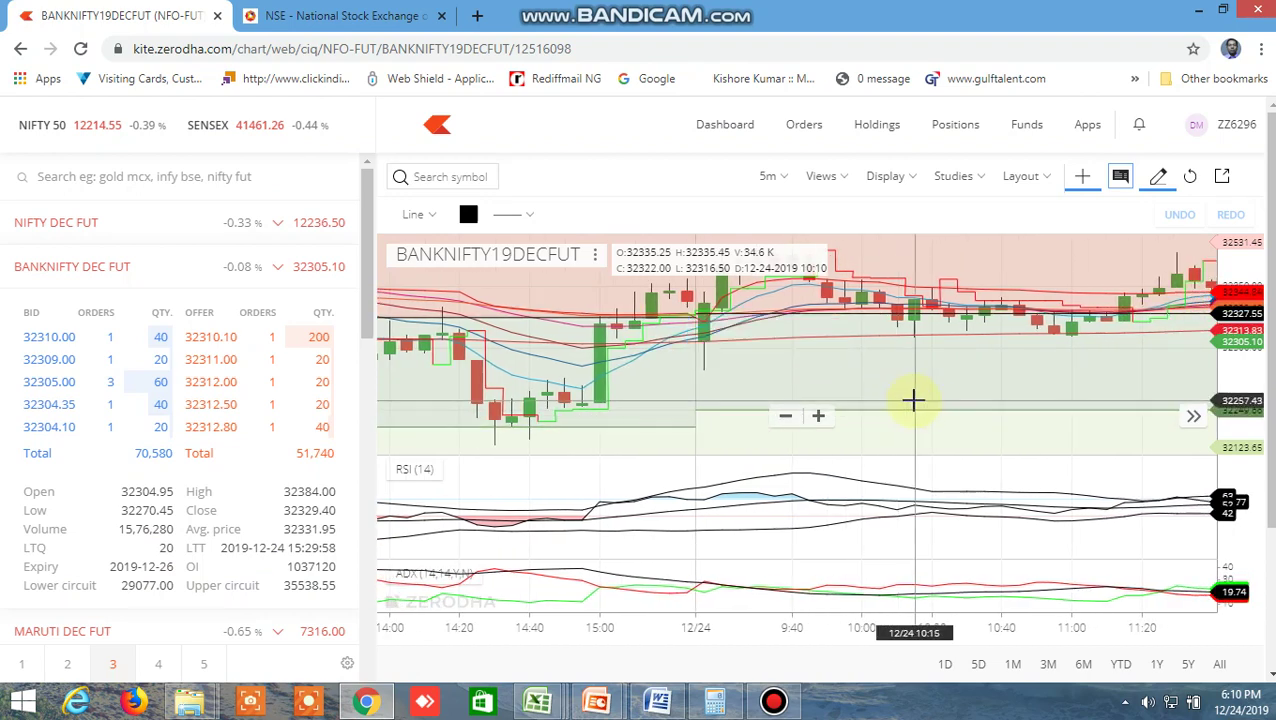
- Follow the BANKNIFTY futures candles through the end of the 24 December session and expand the market depth of NIFTY DEC FUT
left_click_drag(957, 407, 661, 385)
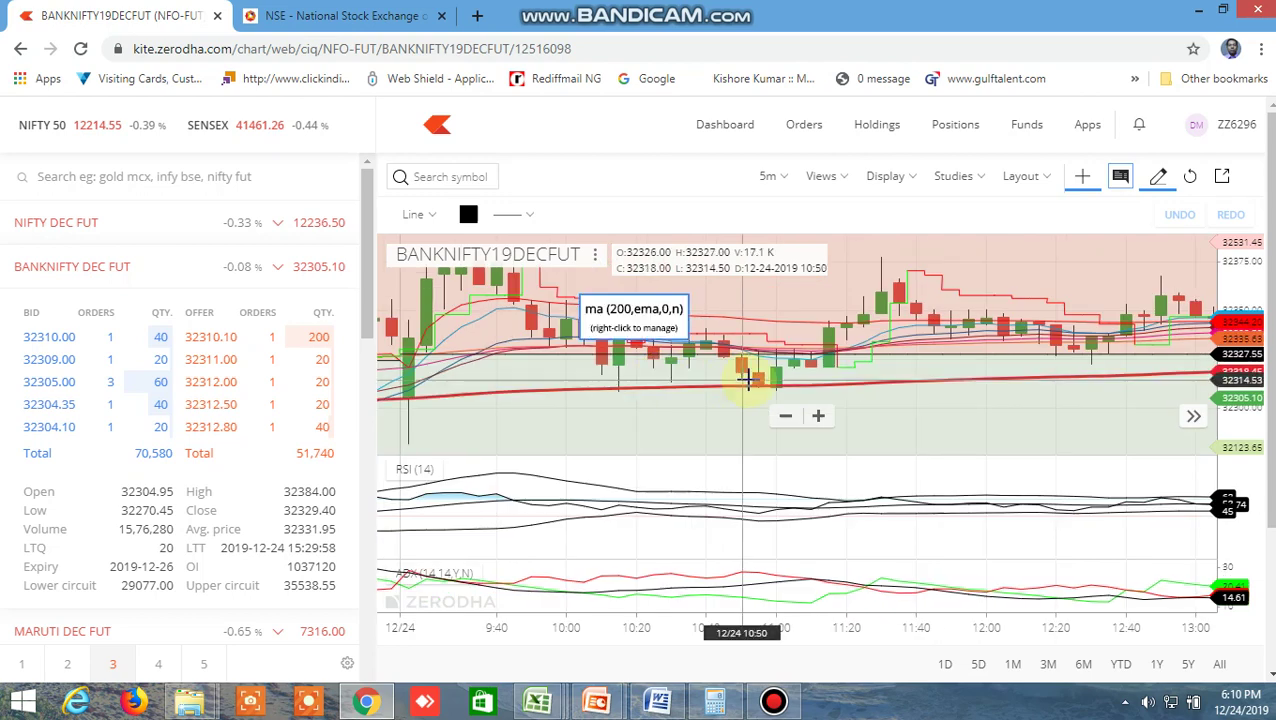
left_click_drag(985, 427, 655, 387)
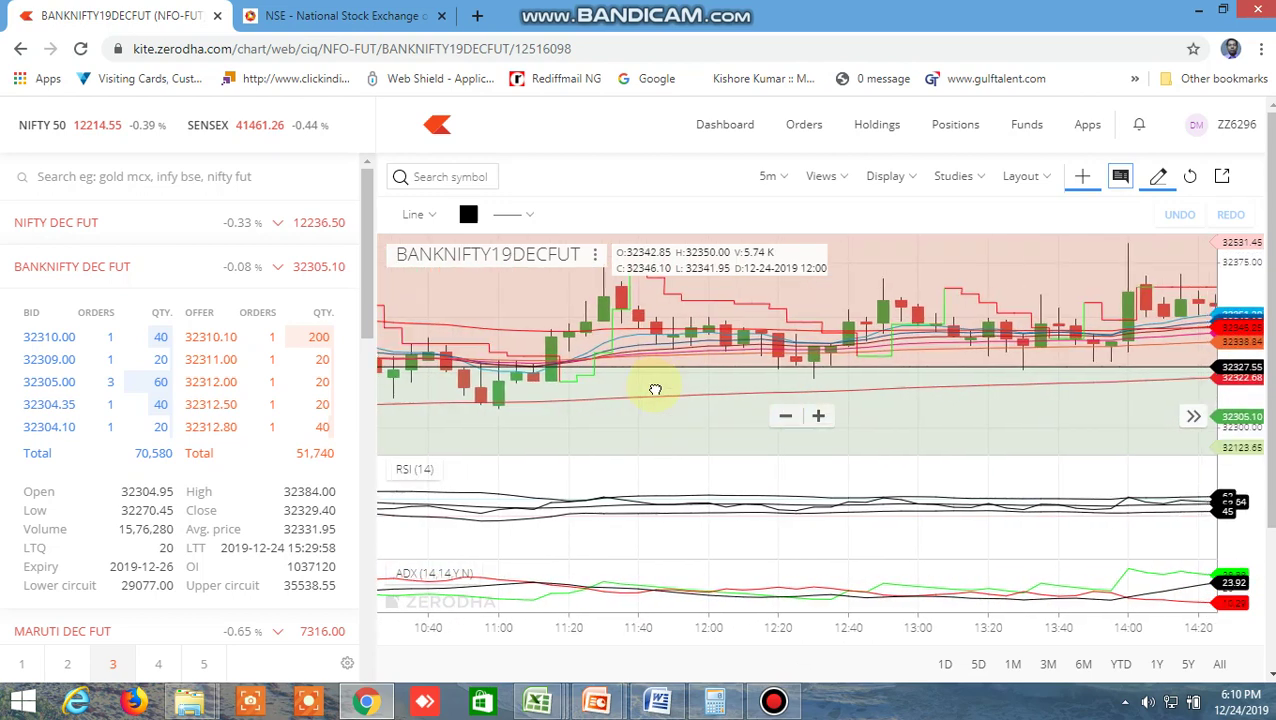
left_click_drag(918, 435, 812, 413)
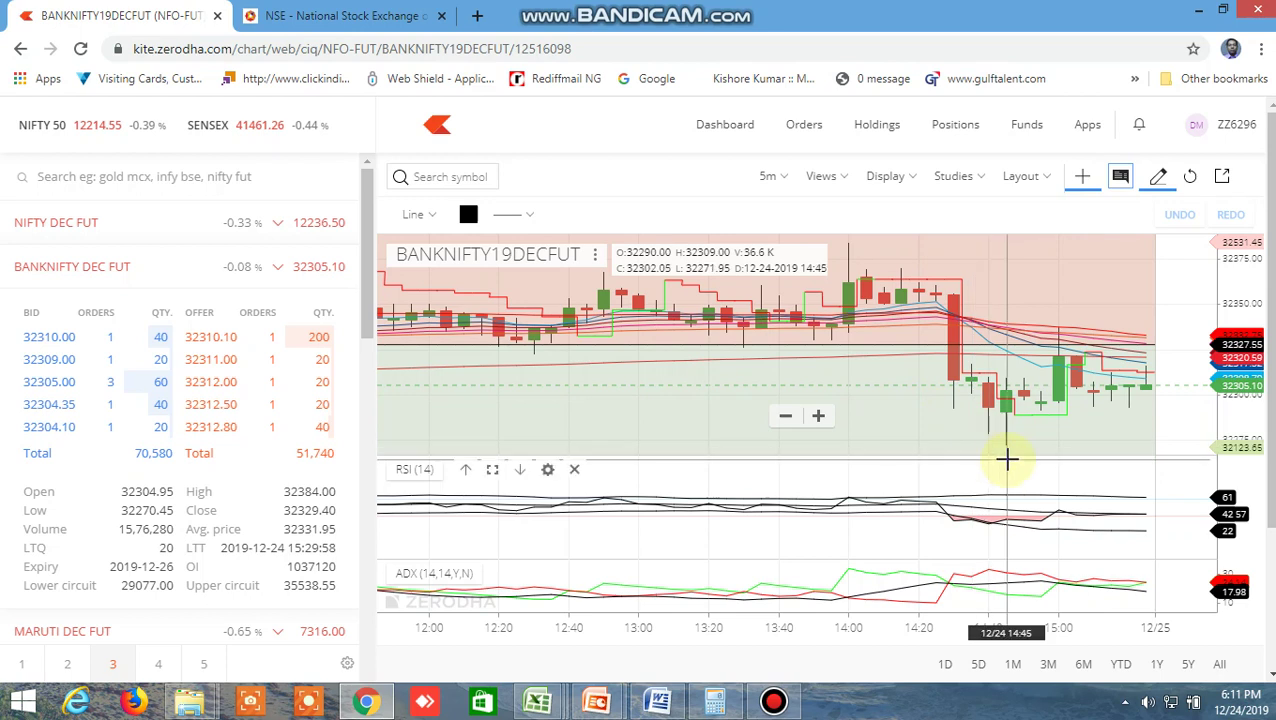
left_click(202, 223)
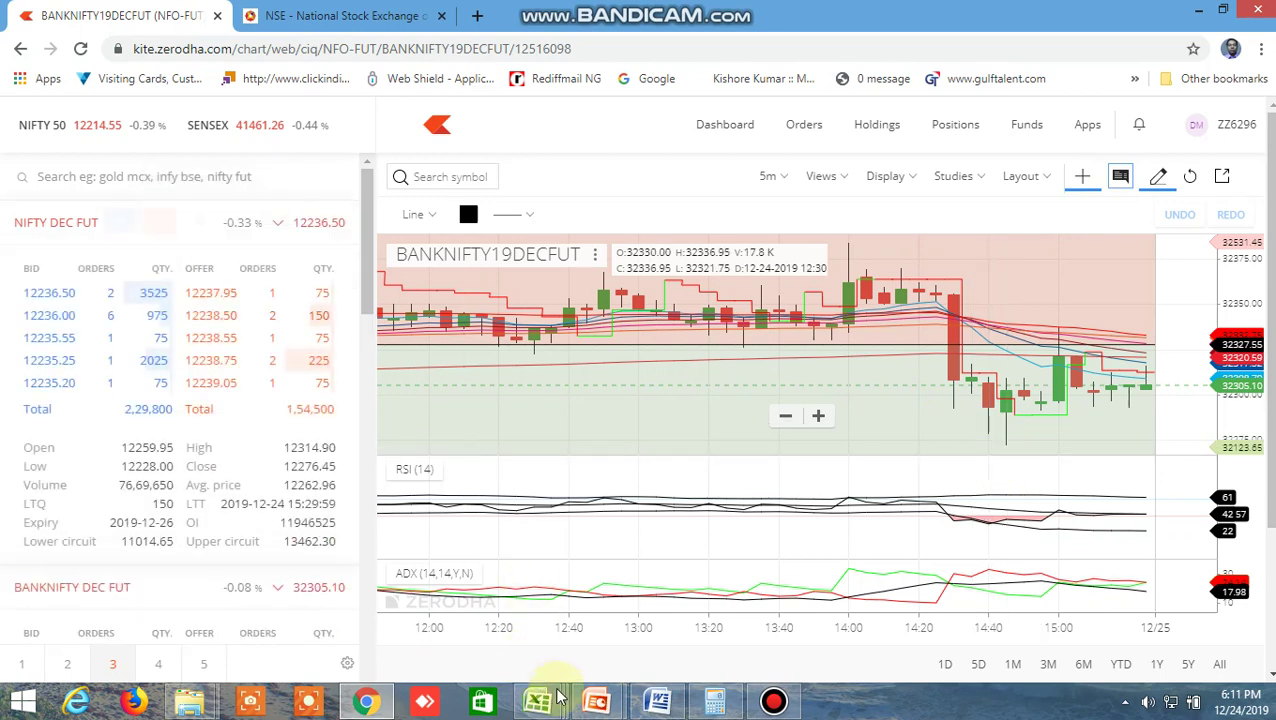
- Switch to the BUY SELL LEVEL 4 (2) workbook in Excel and check the BANKNIFTY futures levels in F161 and M161
mouse_move(537, 700)
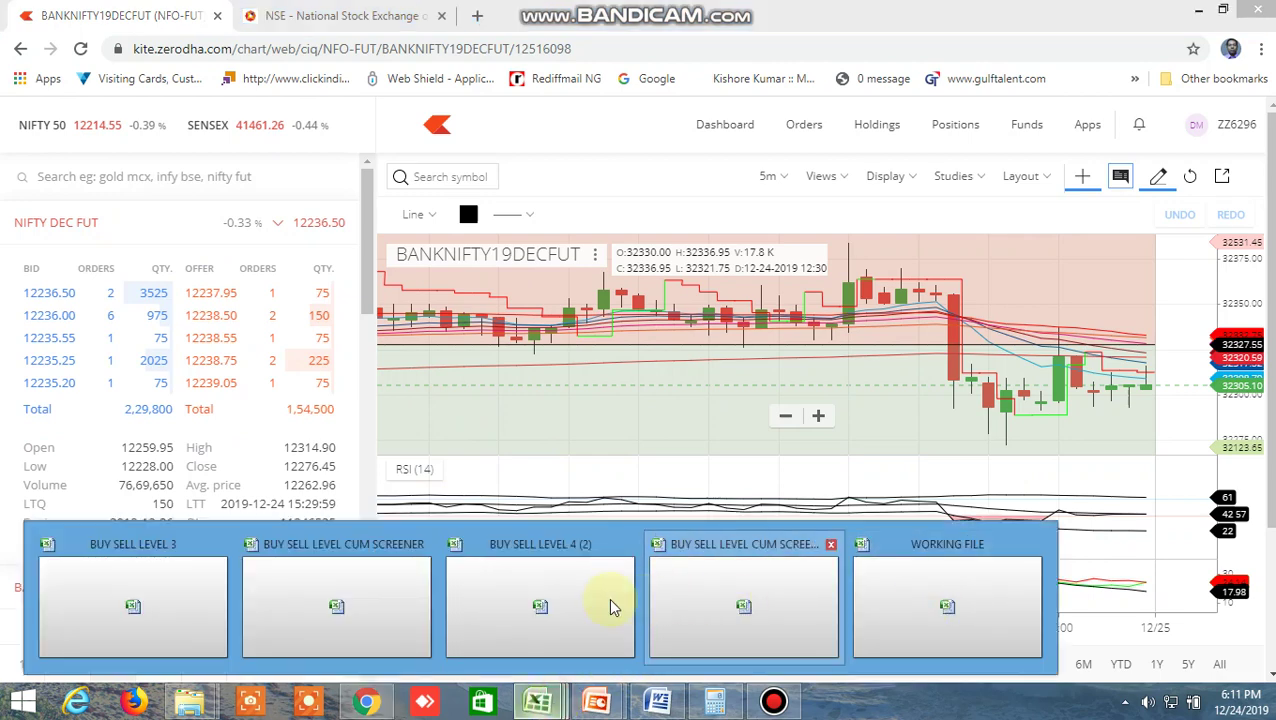
key("alt+Tab")
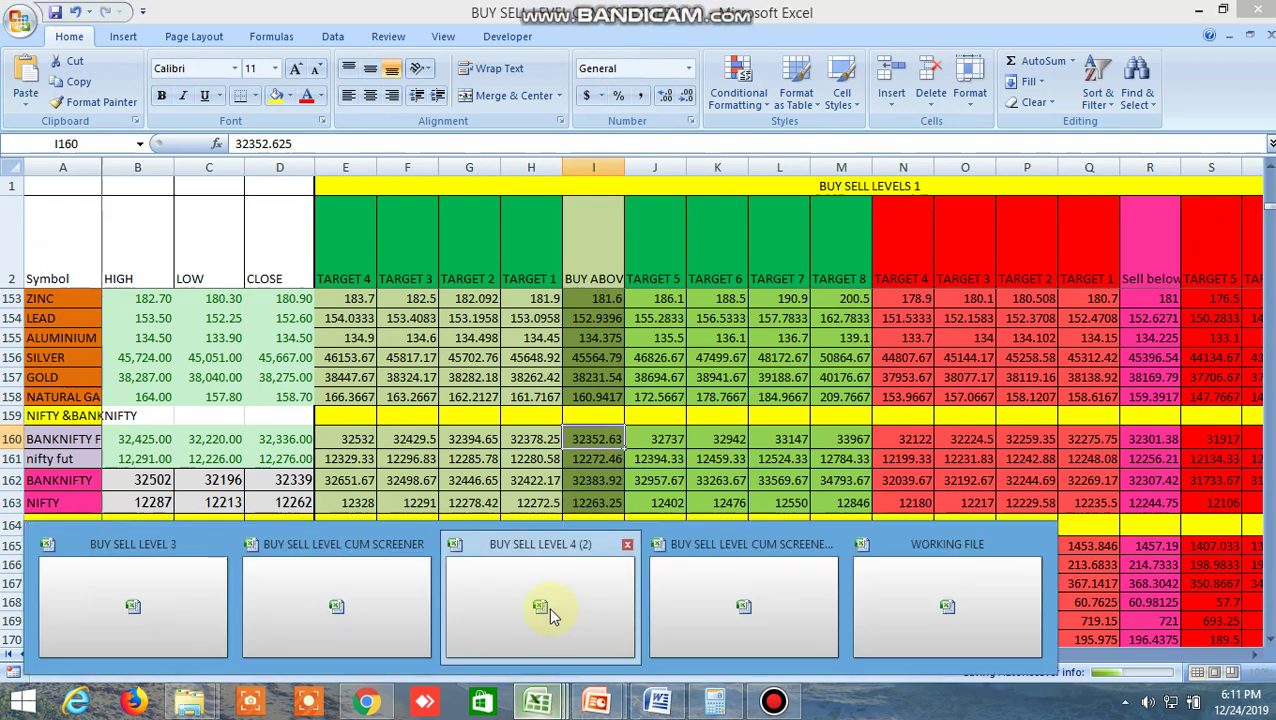
left_click(548, 607)
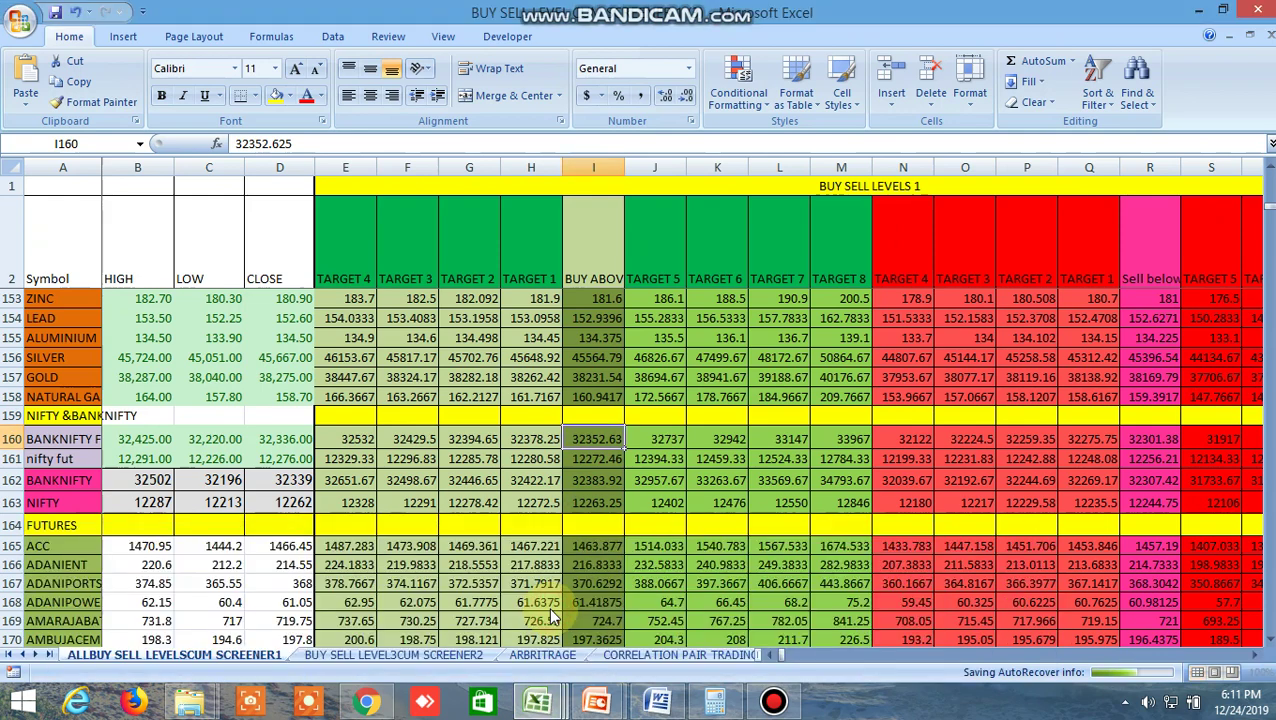
mouse_move(540, 700)
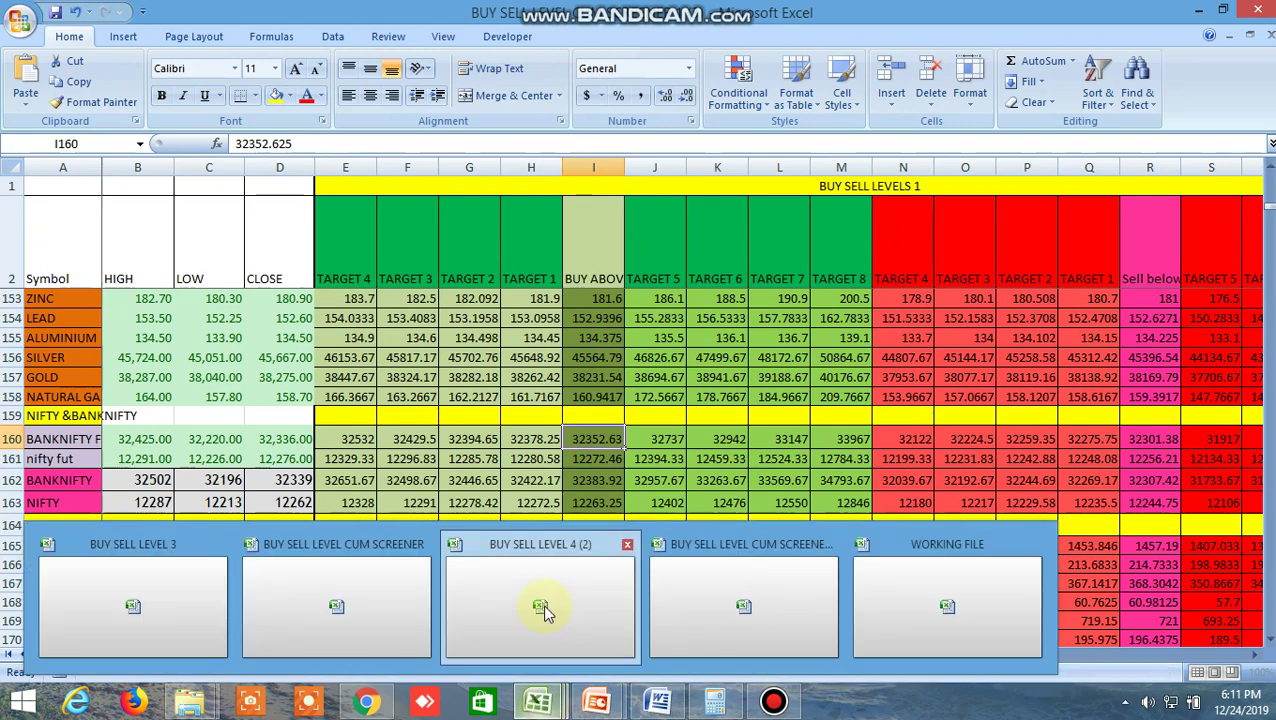
left_click(543, 607)
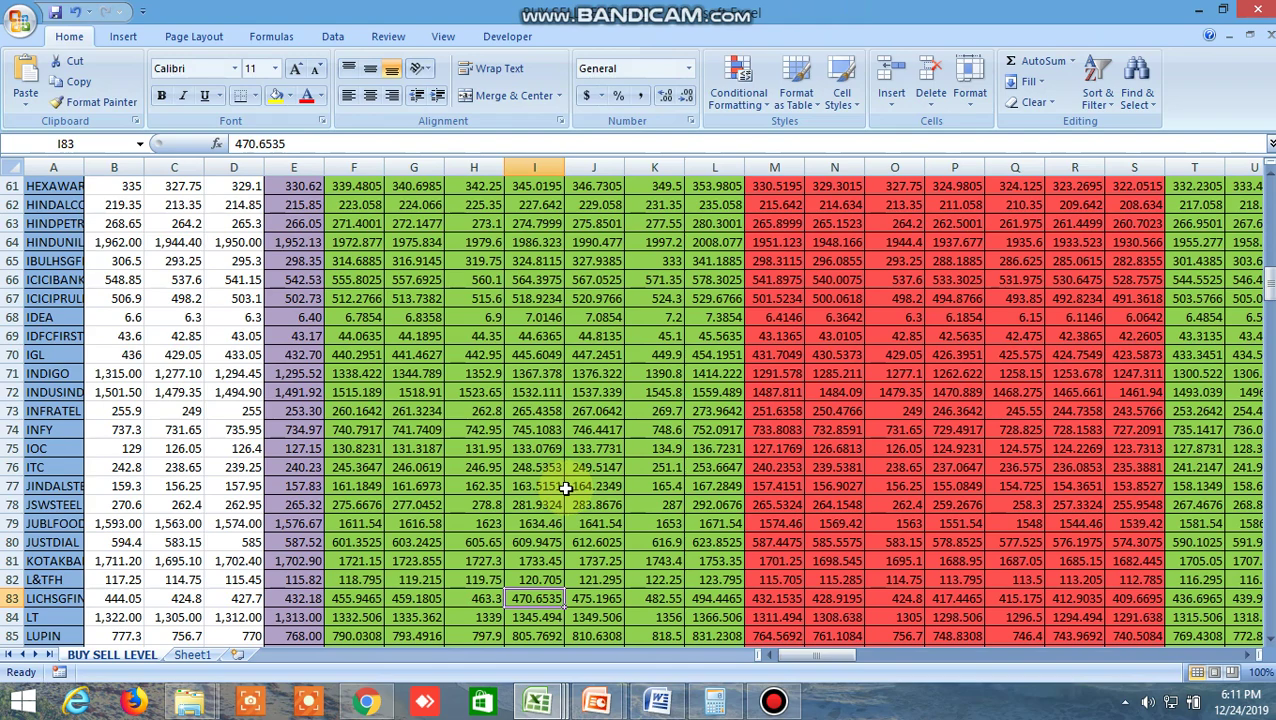
scroll(537, 480, "down", 20)
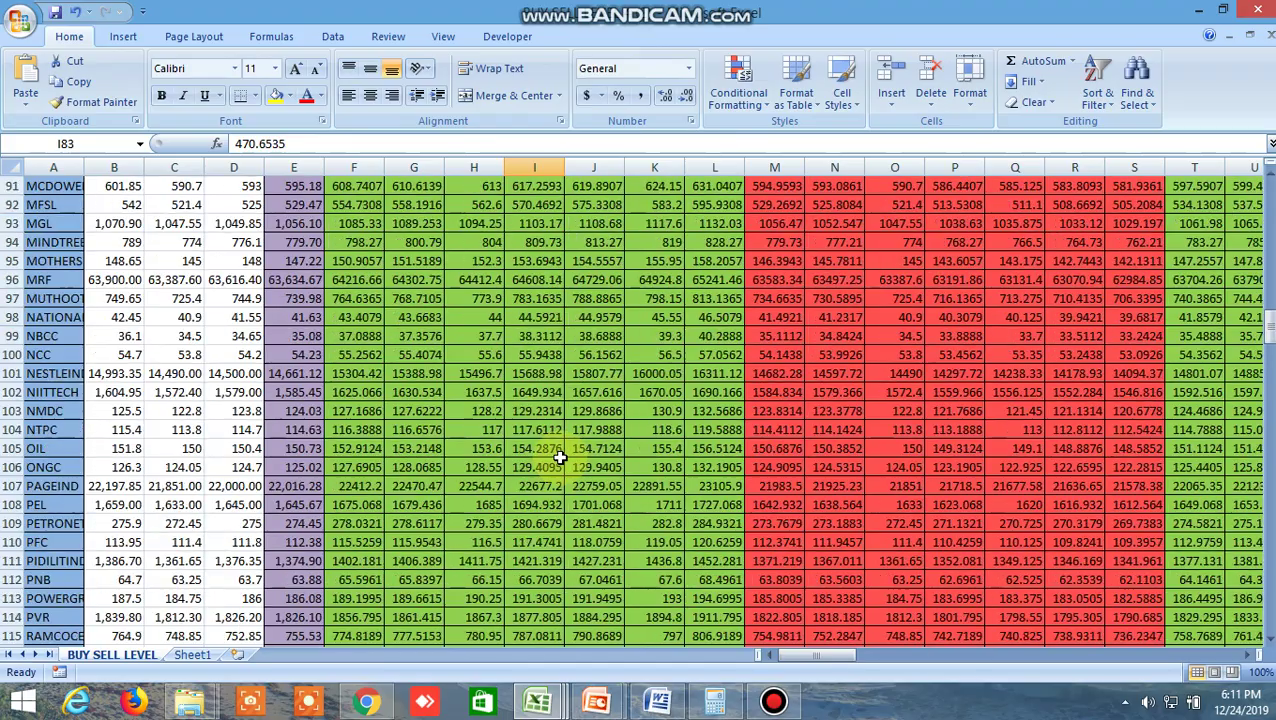
scroll(560, 457, "down", 8)
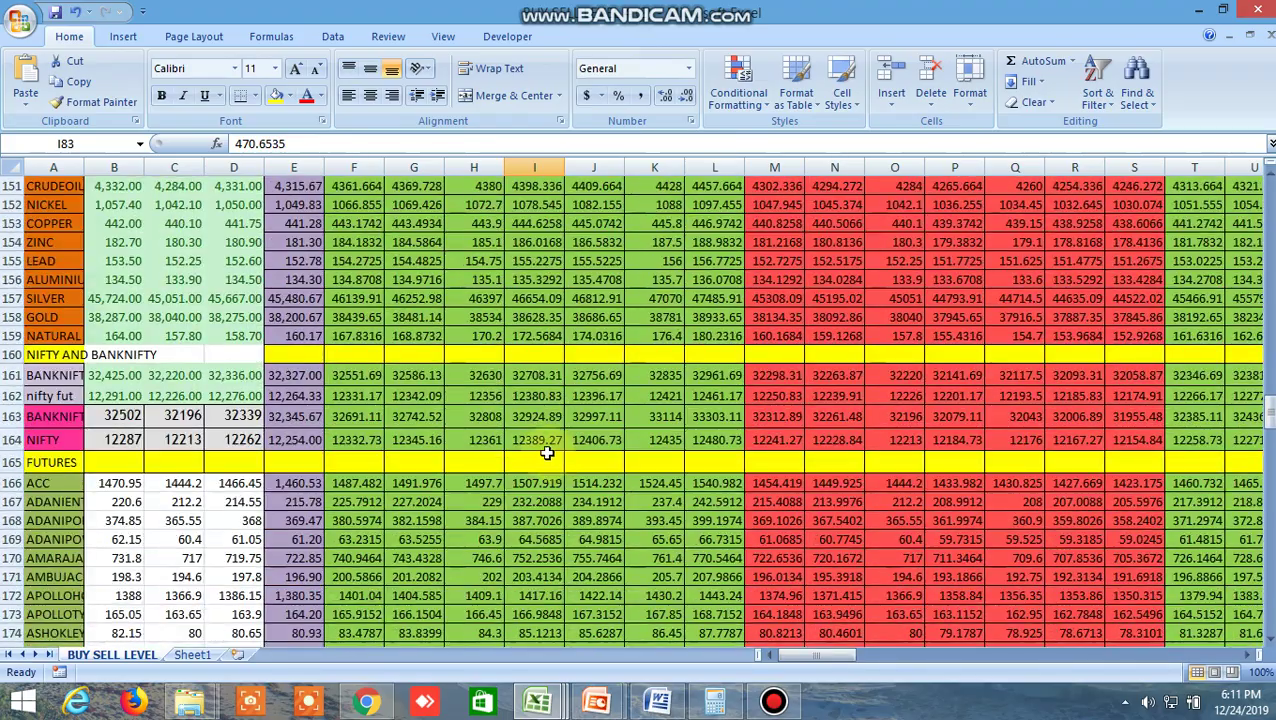
left_click(350, 375)
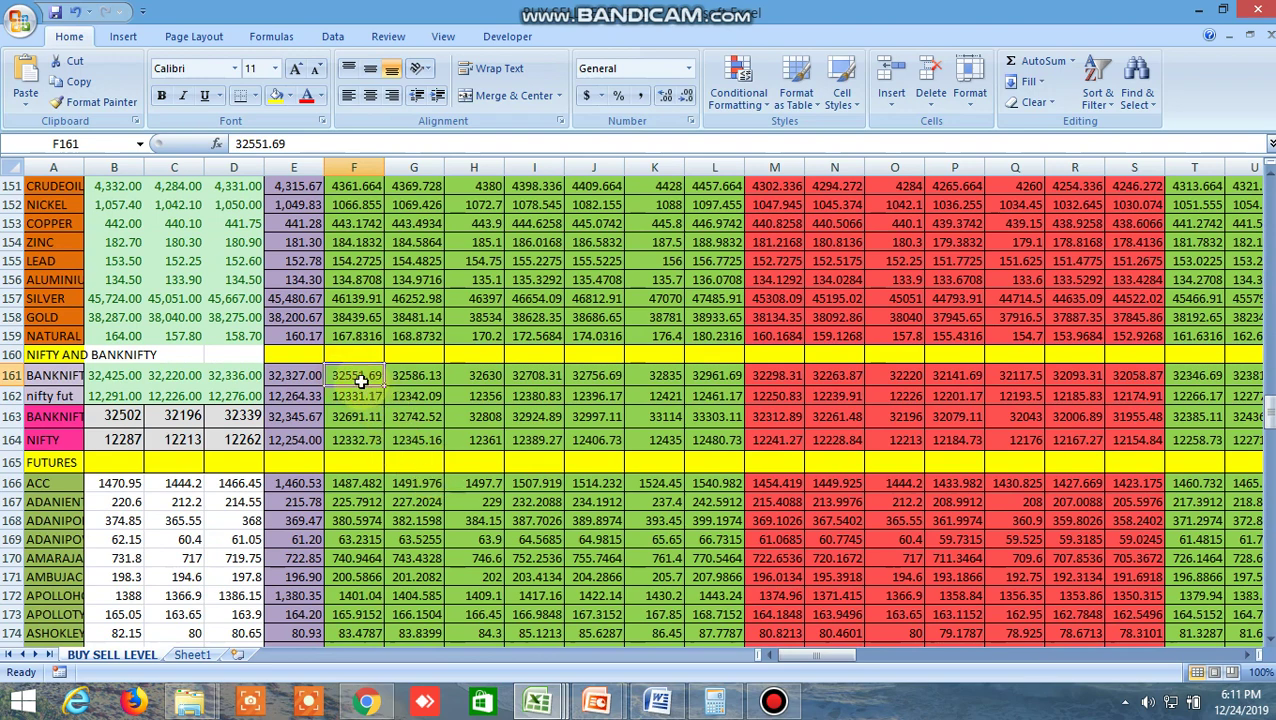
left_click(779, 377)
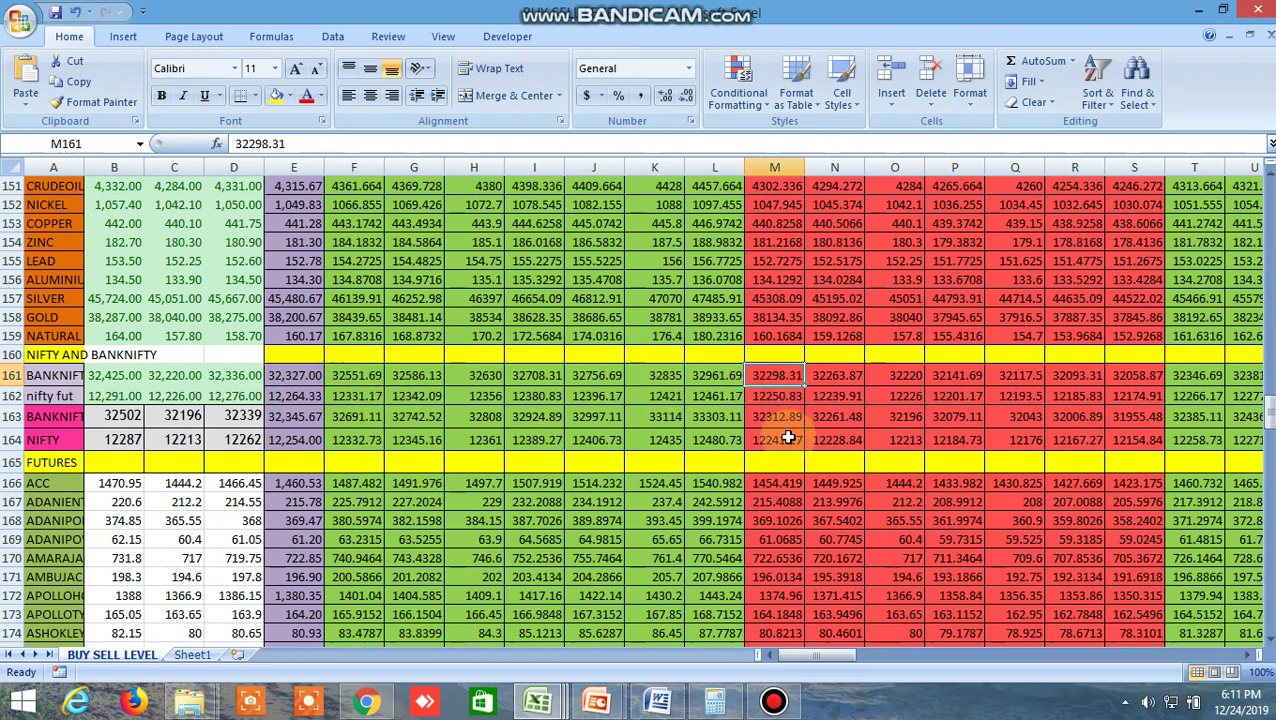
- Return to the BUY SELL LEVEL CUM SCREENER workbook and check the BUY ABOVE and Sell below levels of nifty fut
mouse_move(552, 703)
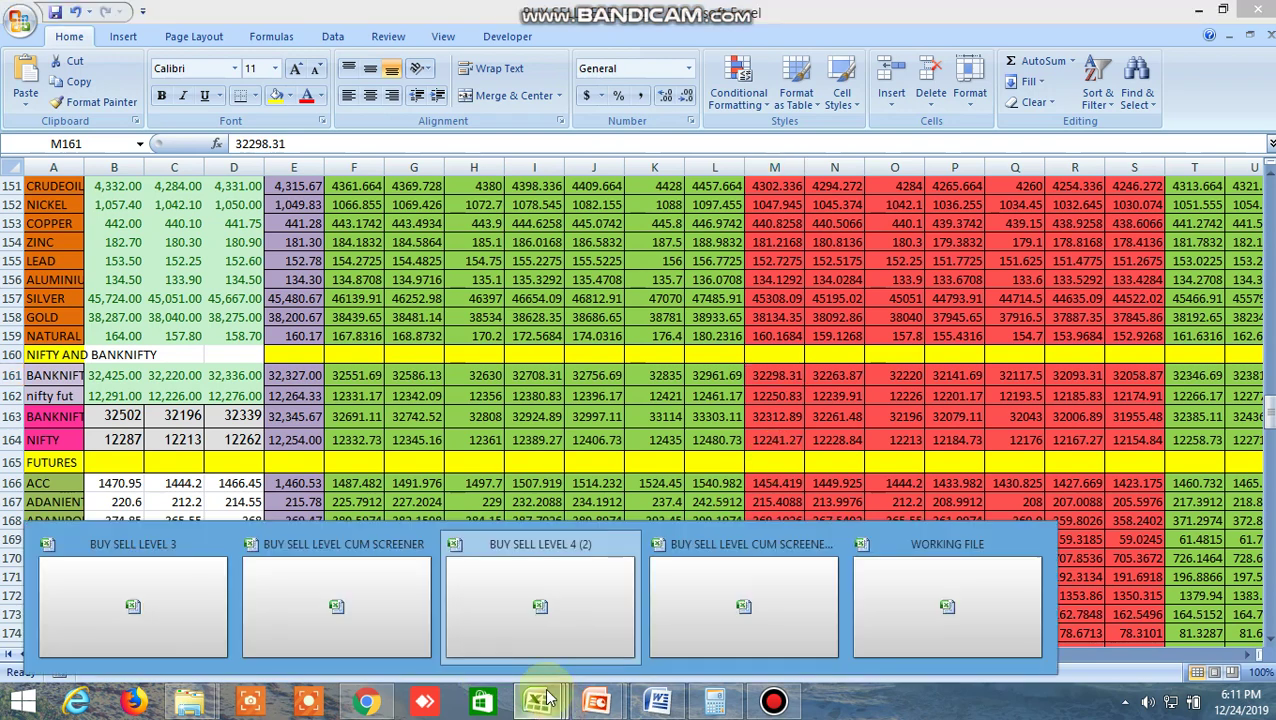
left_click(665, 610)
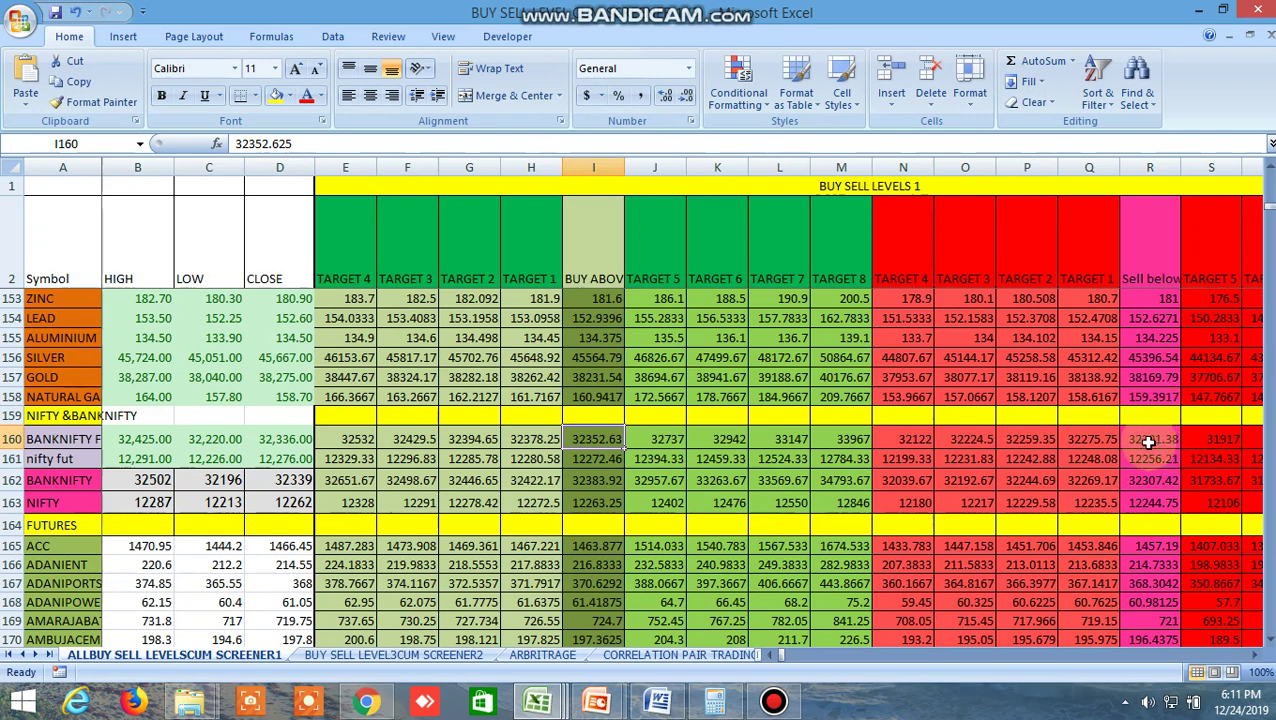
left_click(604, 458)
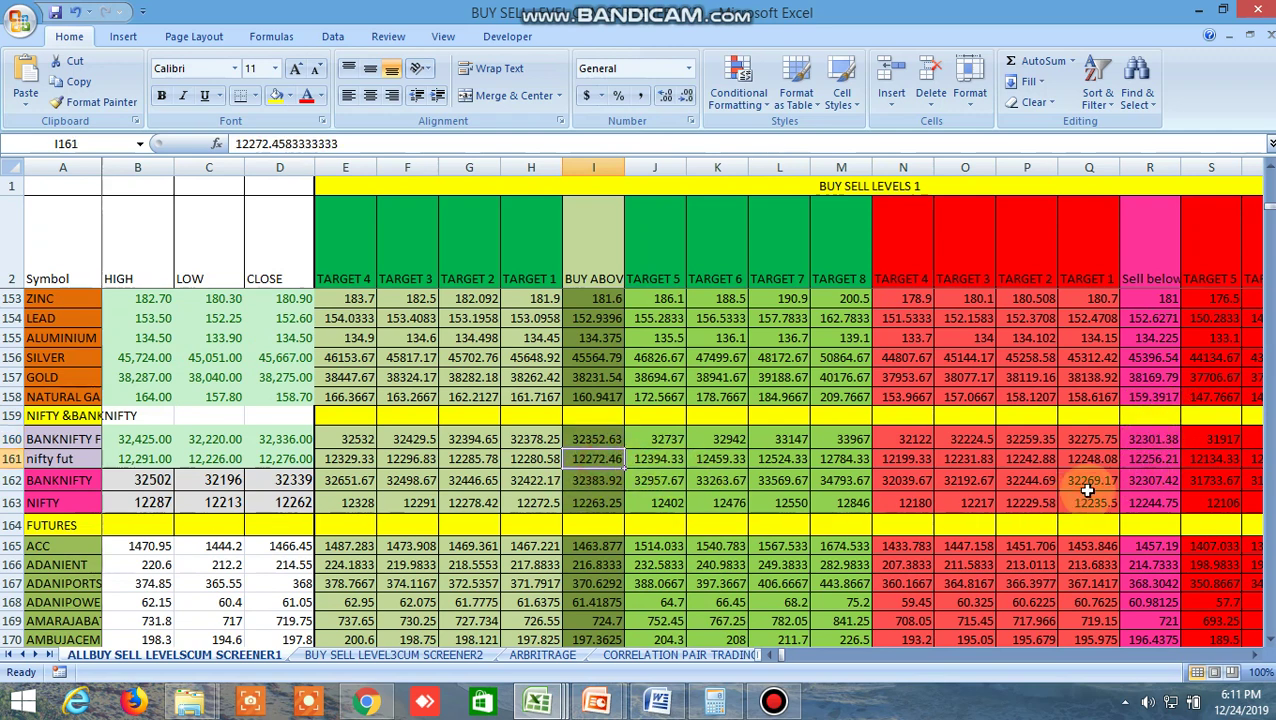
left_click(1148, 458)
- Switch to Kite in Chrome, load the NIFTY DEC FUT chart and show the start of the 24 December session
left_click(360, 706)
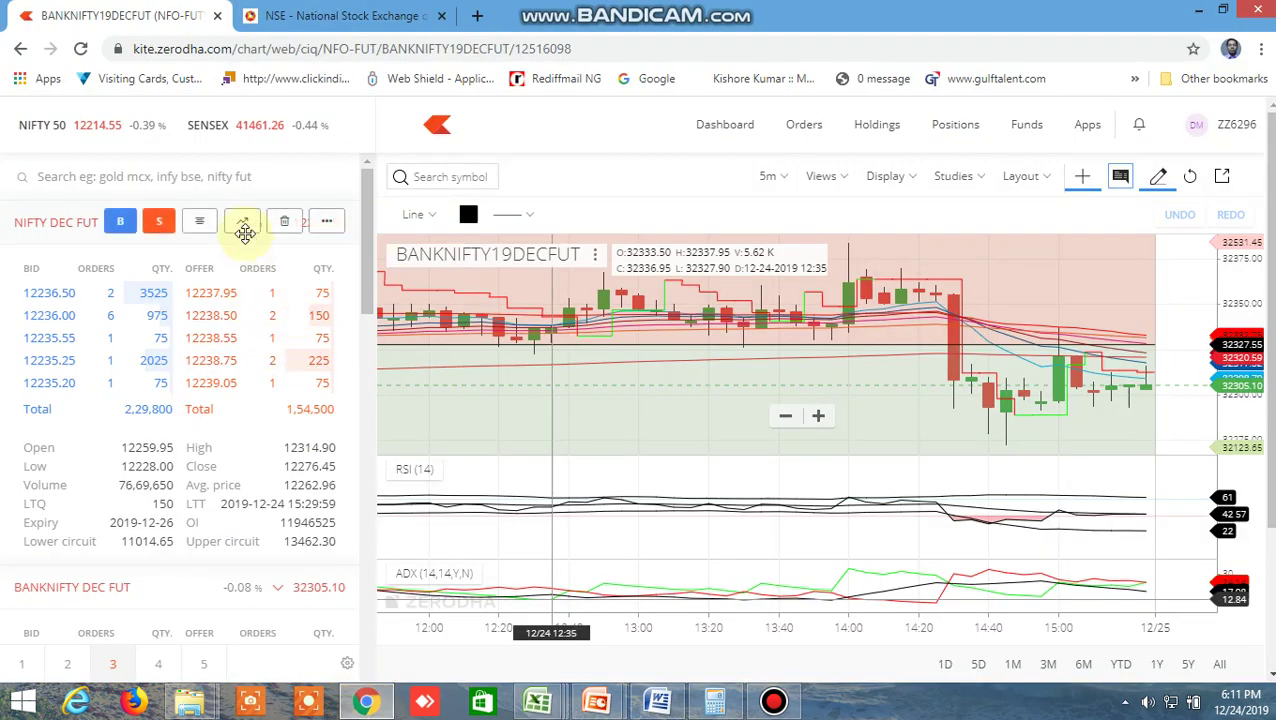
left_click(246, 228)
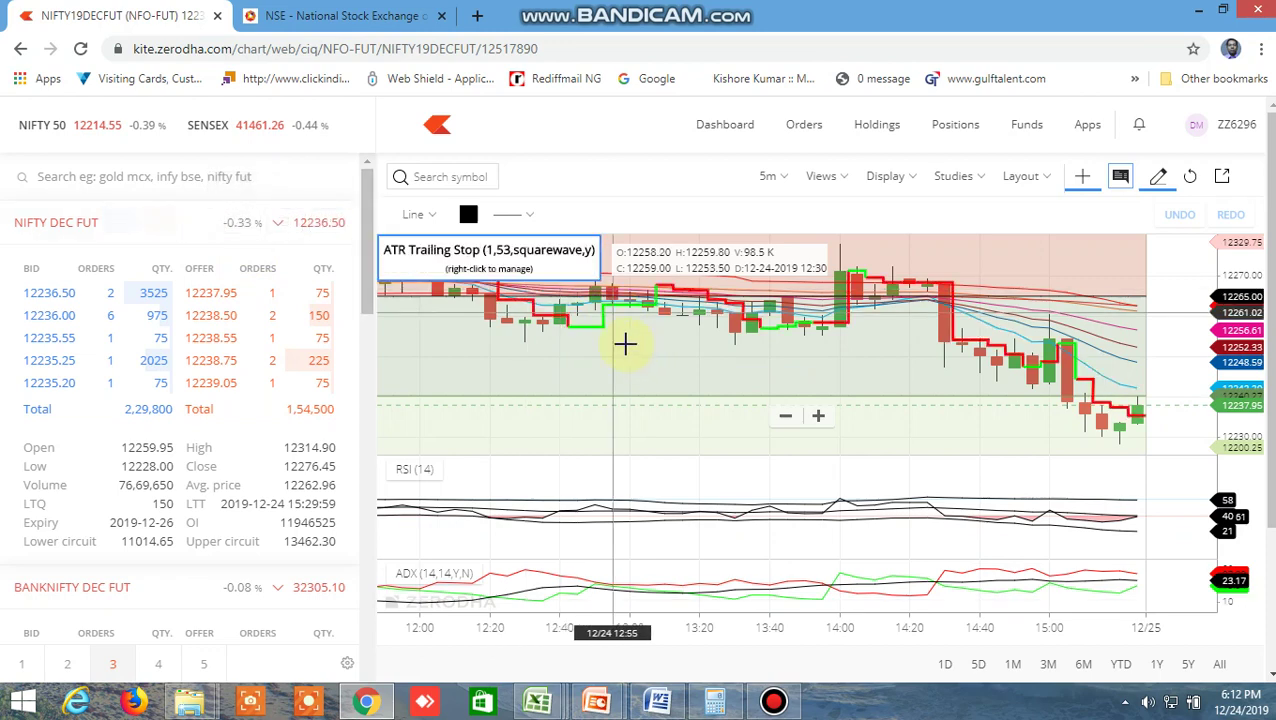
left_click_drag(718, 349, 1091, 327)
left_click_drag(672, 322, 988, 336)
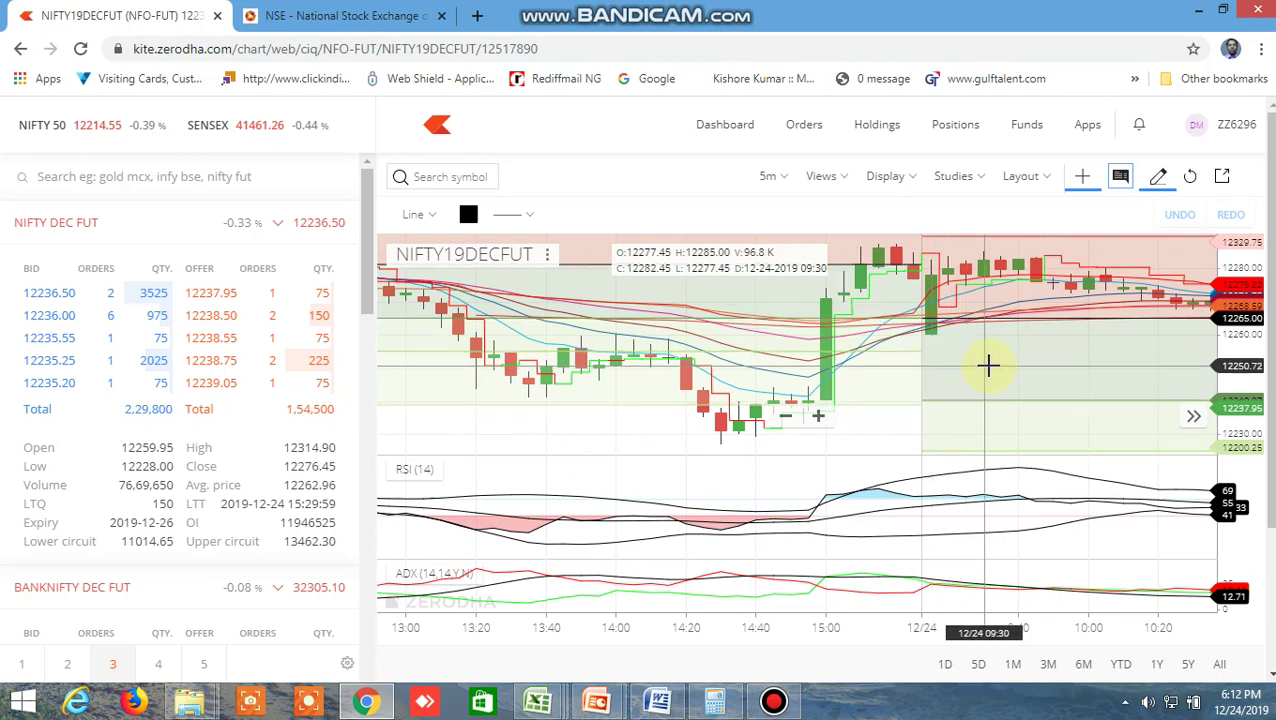
- Compare the nifty fut BUY ABOVE level in the Excel screener workbook with the 24 December morning candles in Kite
left_click_drag(1059, 347, 570, 697)
mouse_move(563, 708)
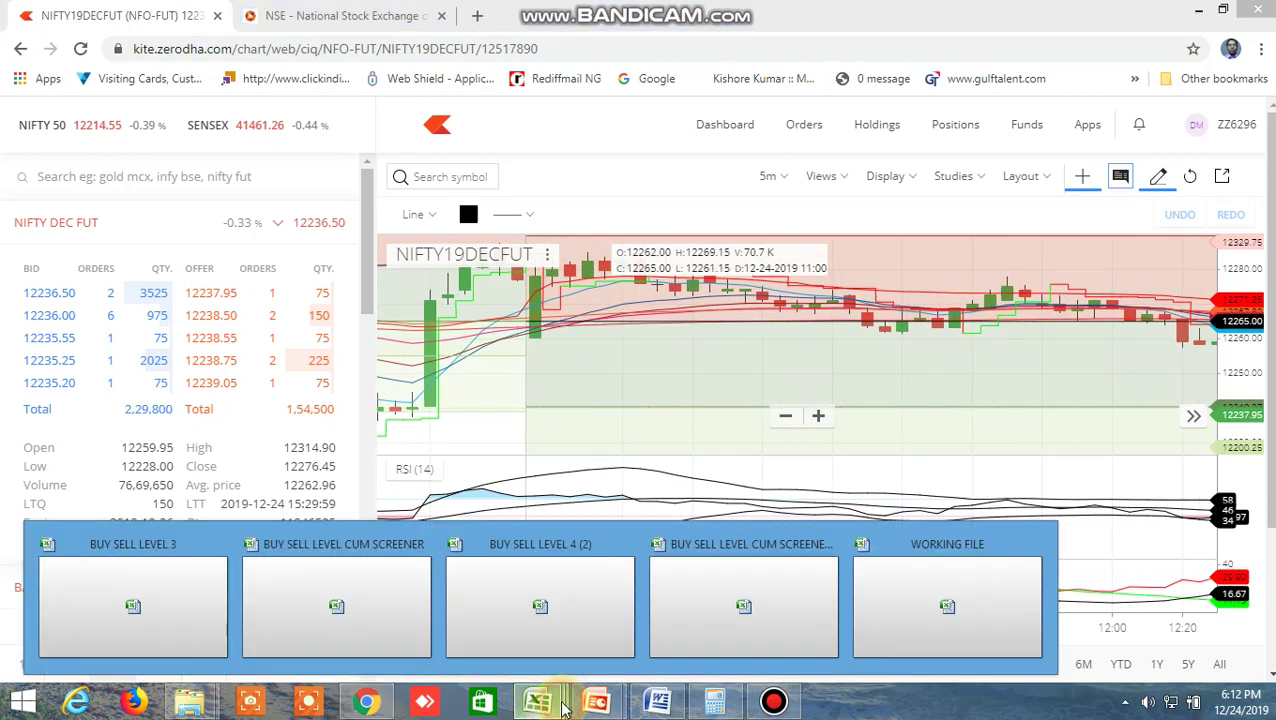
left_click(770, 612)
left_click(596, 459)
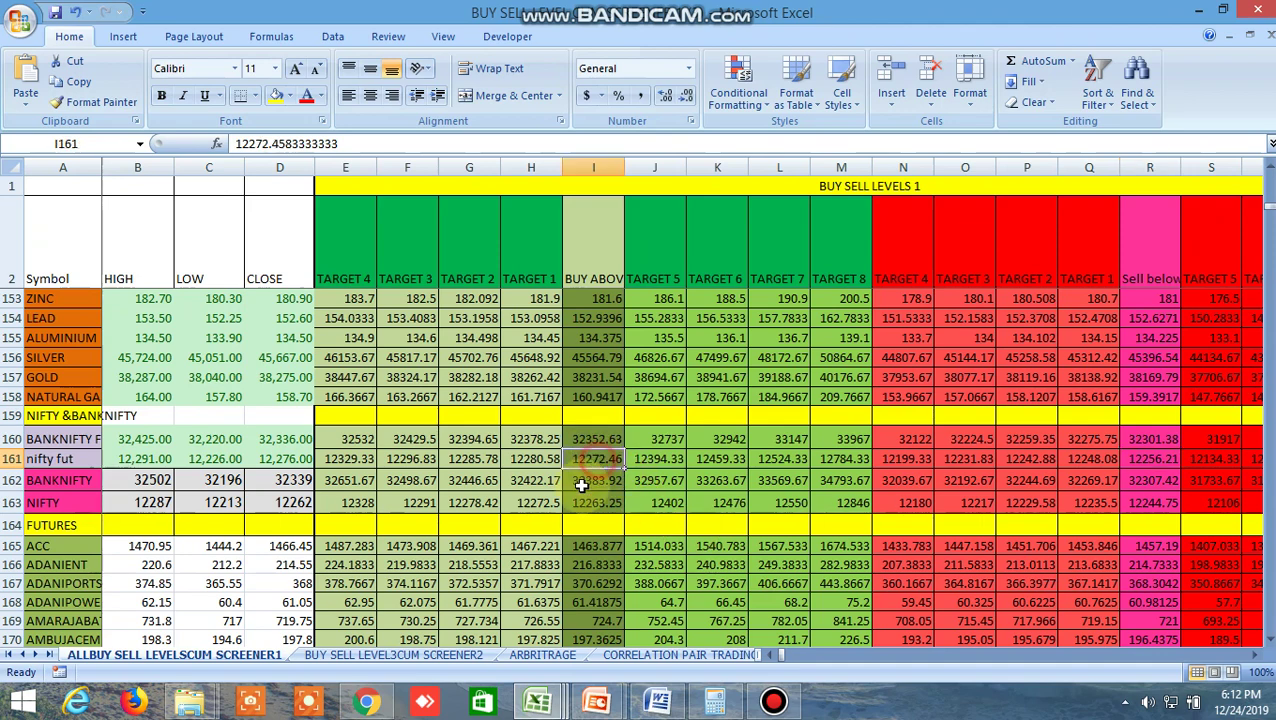
key("alt+Tab")
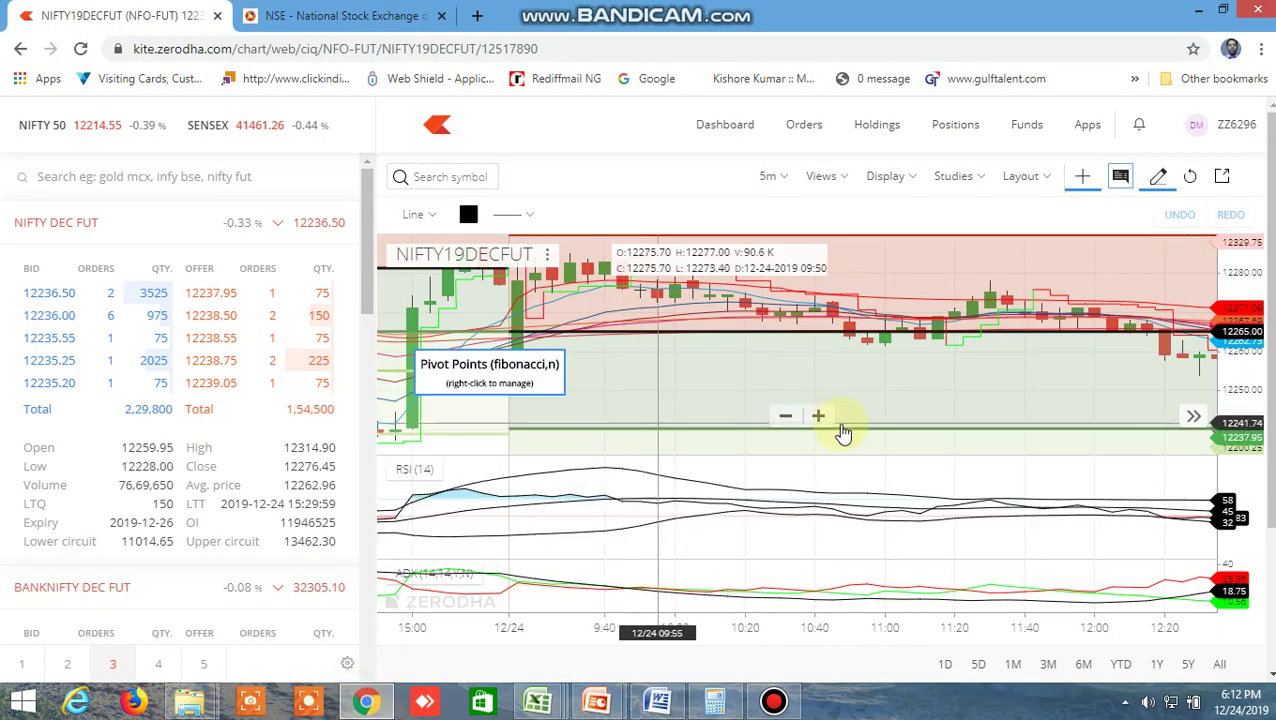
left_click(990, 416)
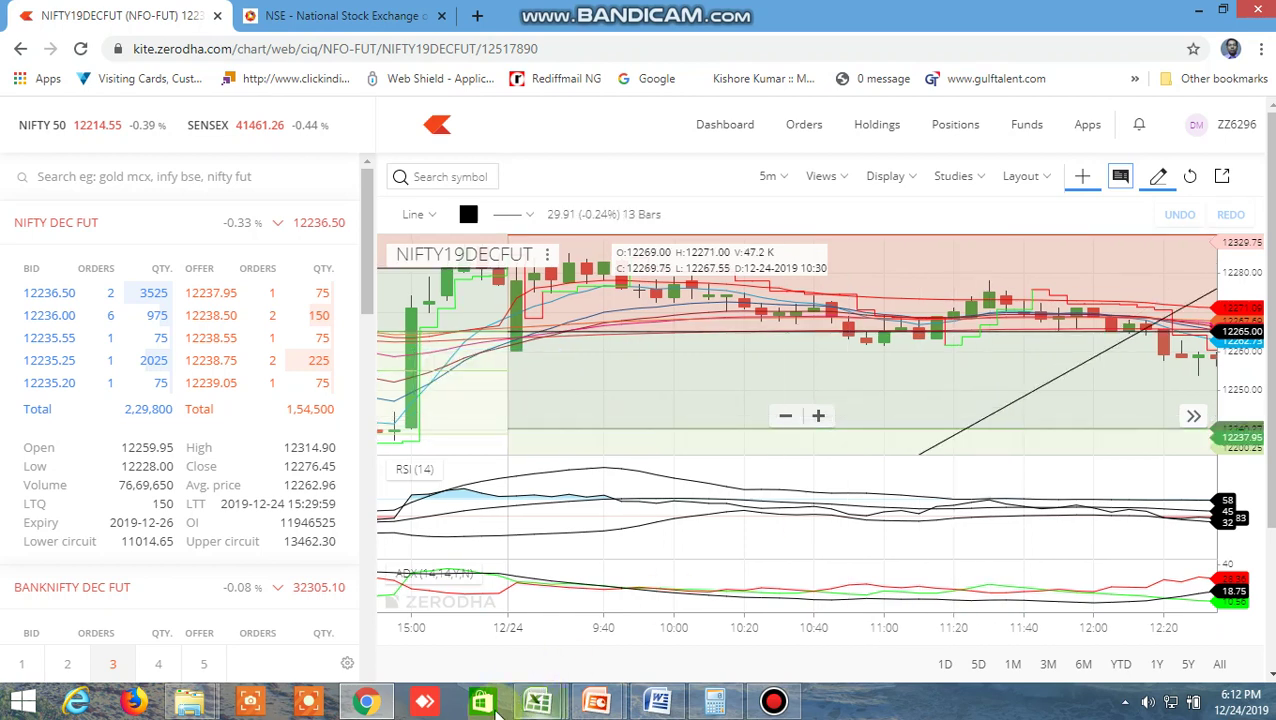
mouse_move(537, 701)
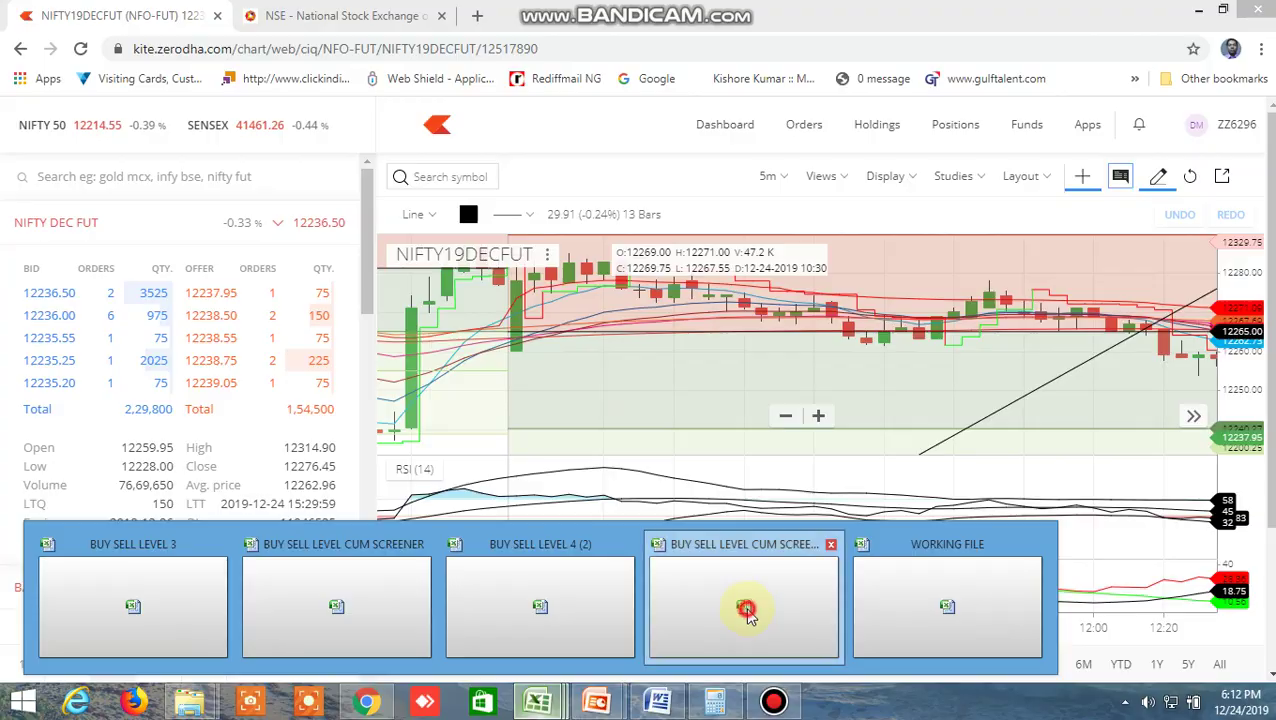